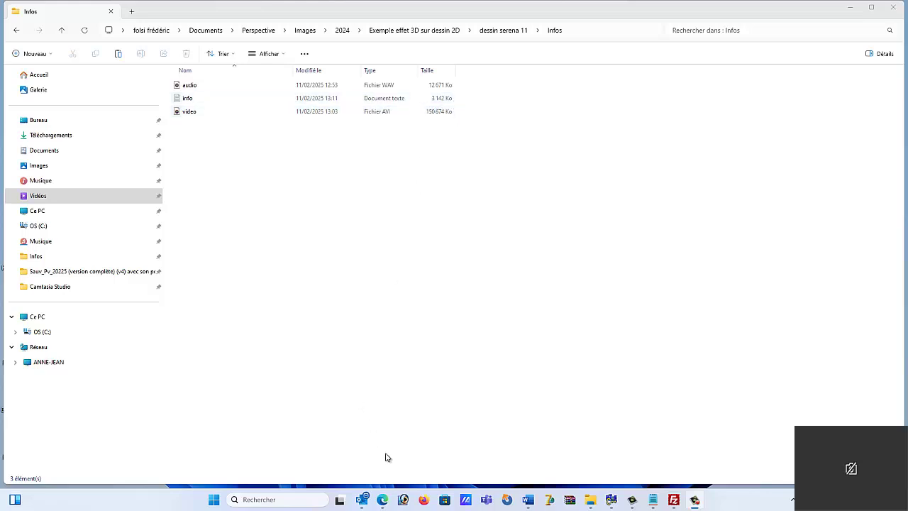
left_click(382, 499)
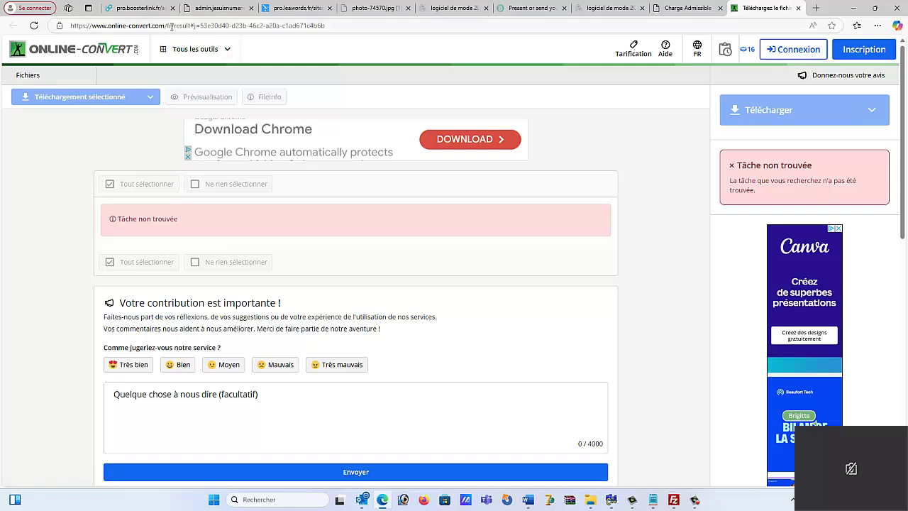
left_click_drag(178, 25, 358, 53)
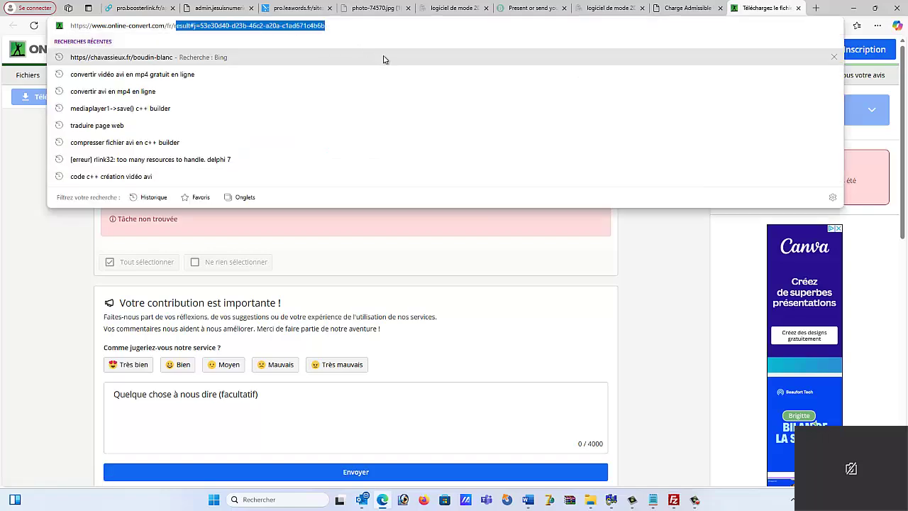
key("BackSpace")
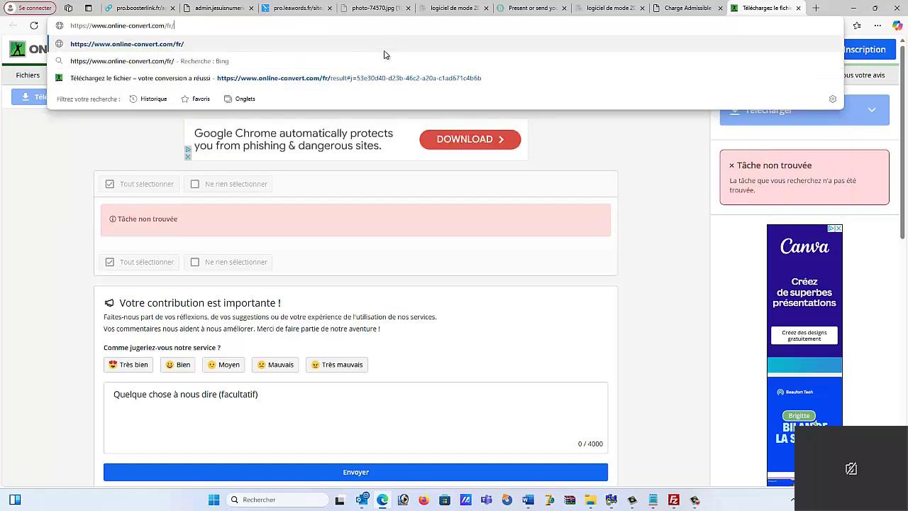
key("Return")
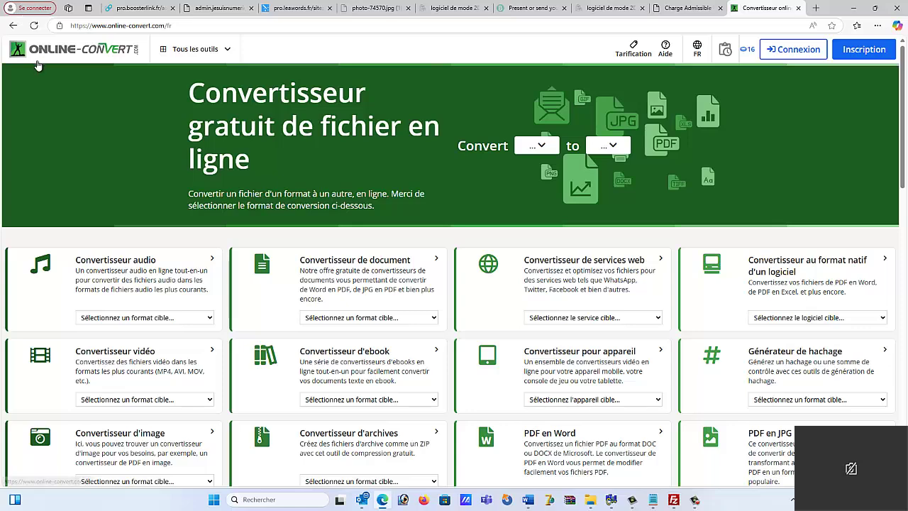
Open the video converter for the MP4 output format
left_click(119, 364)
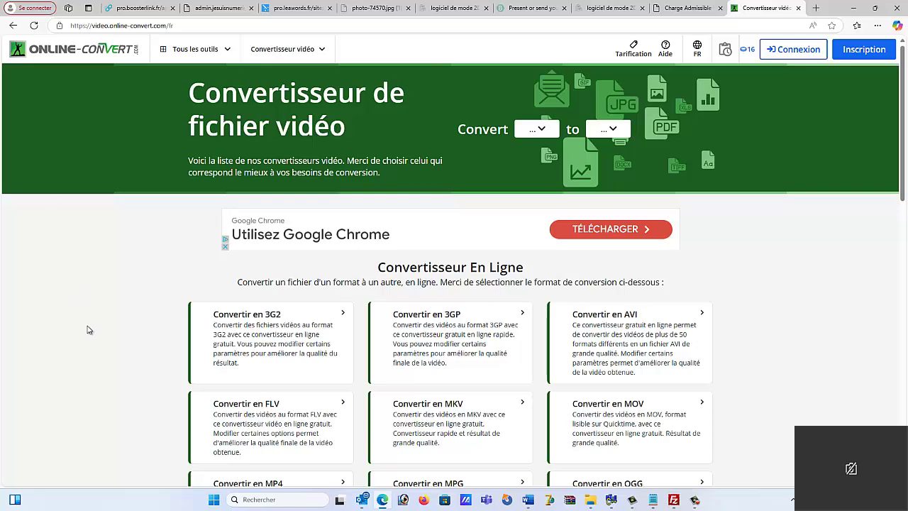
scroll(59, 304, "down", 2)
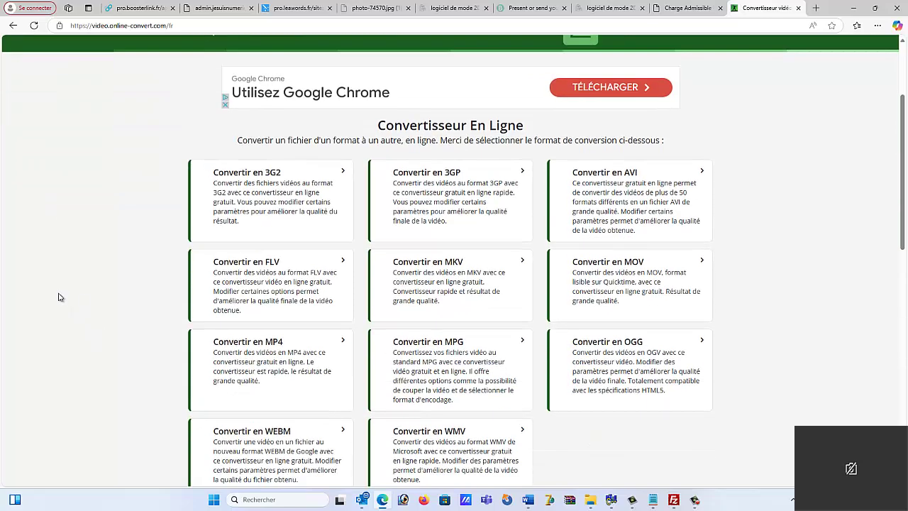
left_click(245, 368)
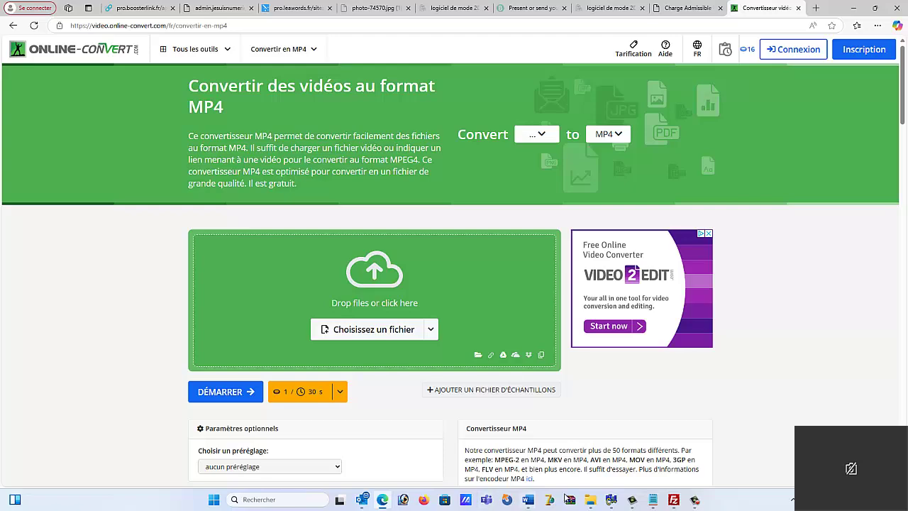
Add the AVI file video from the Infos folder to the MP4 converter and start the conversion
mouse_move(590, 500)
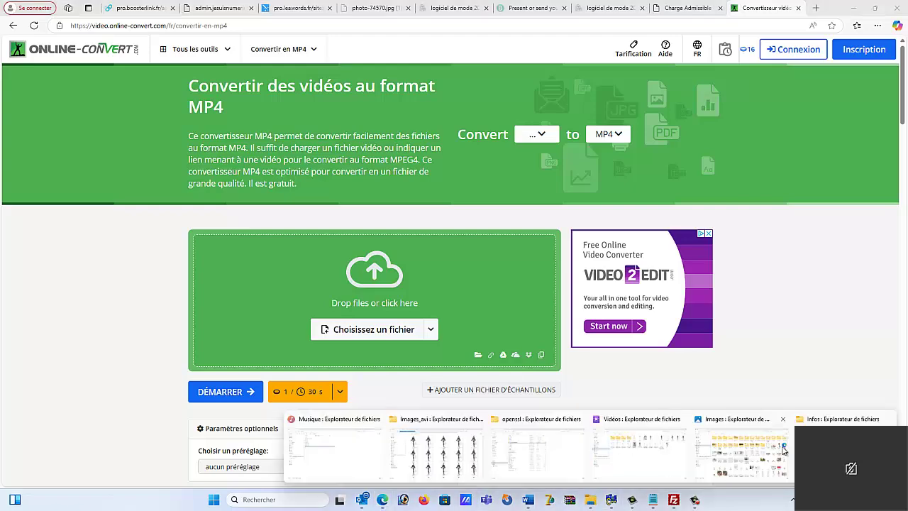
left_click(840, 450)
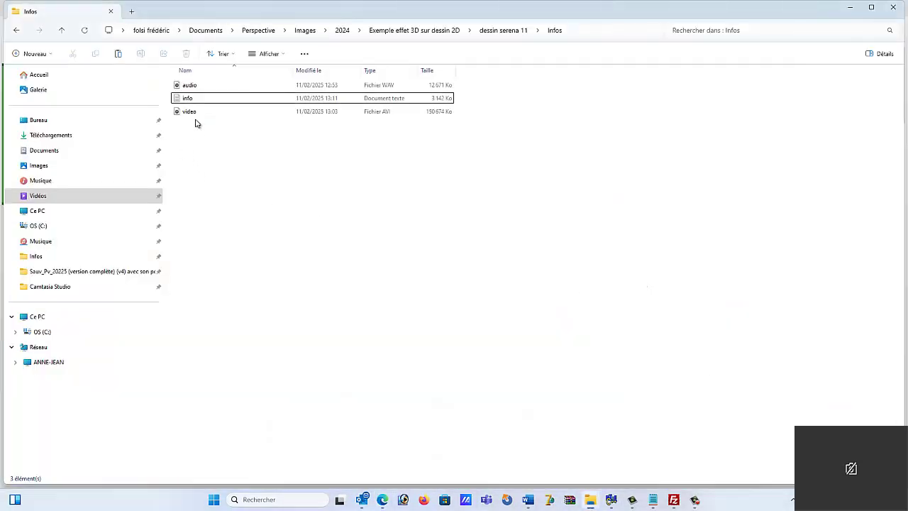
left_click_drag(192, 112, 388, 343)
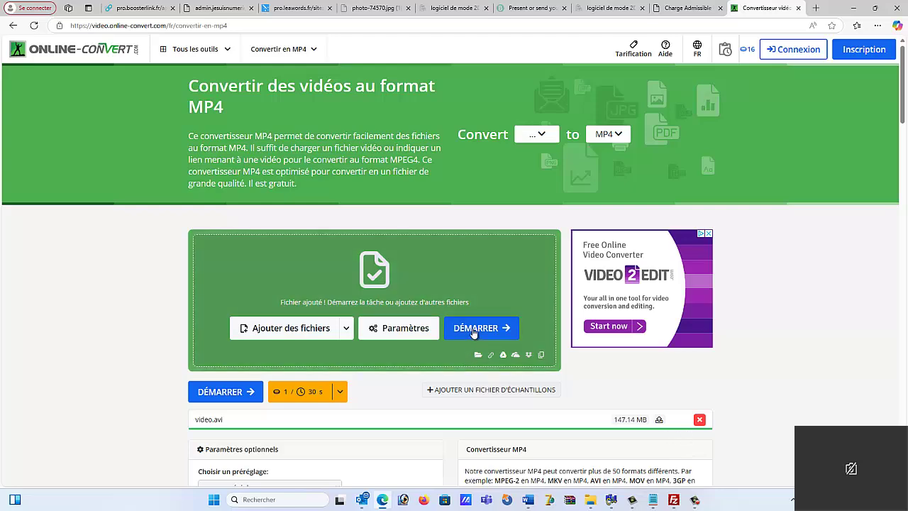
left_click(474, 330)
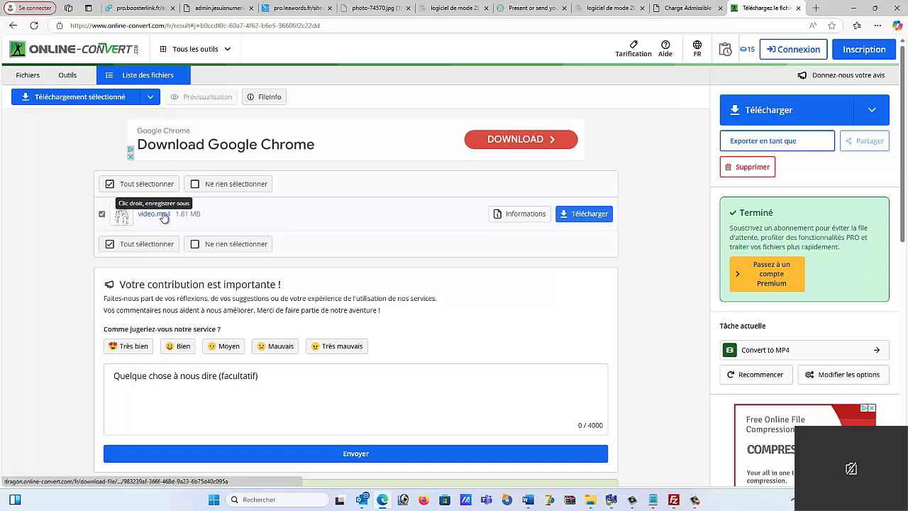
Download the converted video.mp4 and place the downloaded video (4).mp4 in the Infos folder
left_click(579, 216)
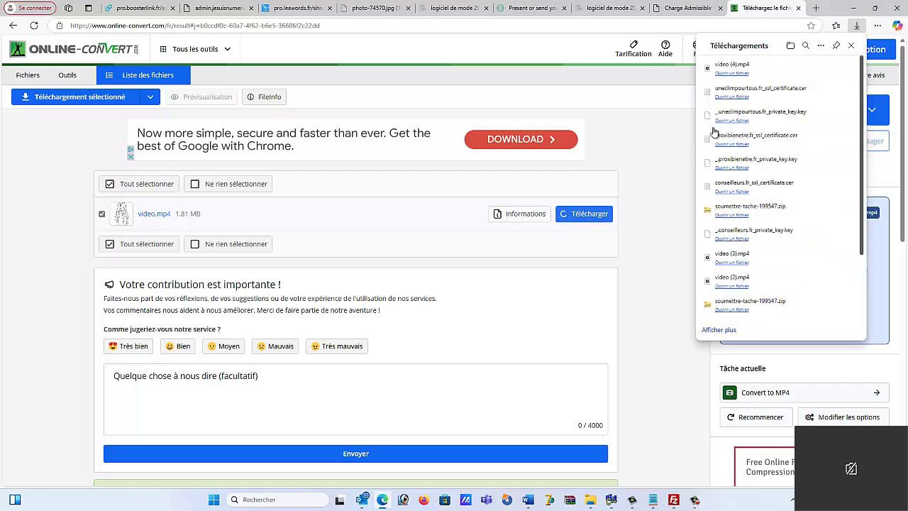
left_click_drag(726, 70, 542, 135)
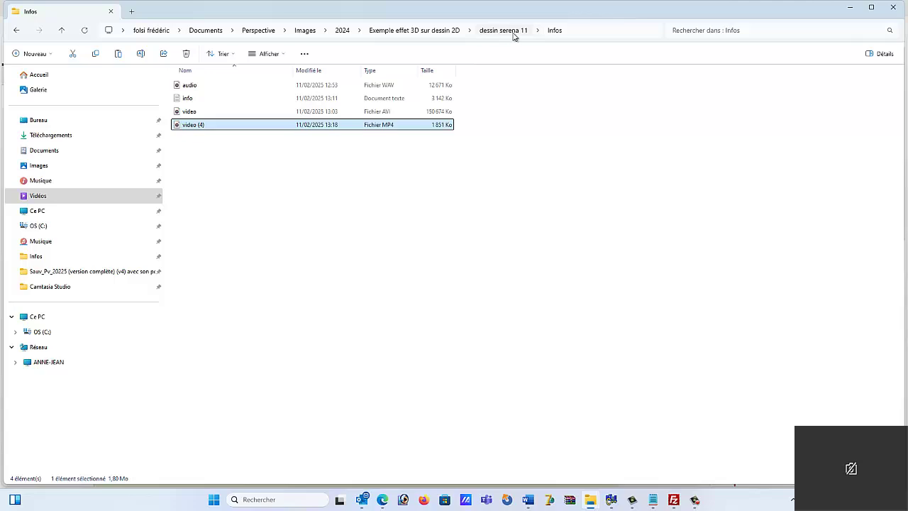
left_click(394, 212)
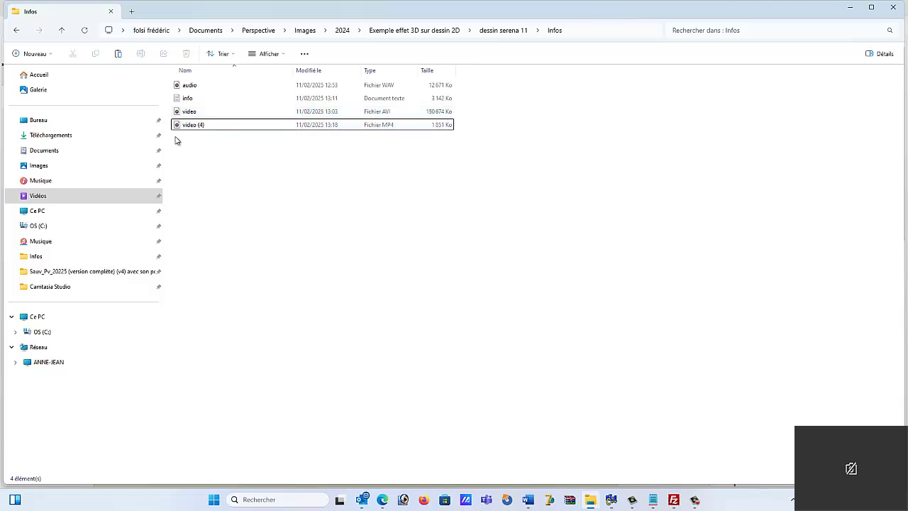
Play video (4).mp4 with Lecteur multimédia for this one time only, and close the player
left_click(440, 127)
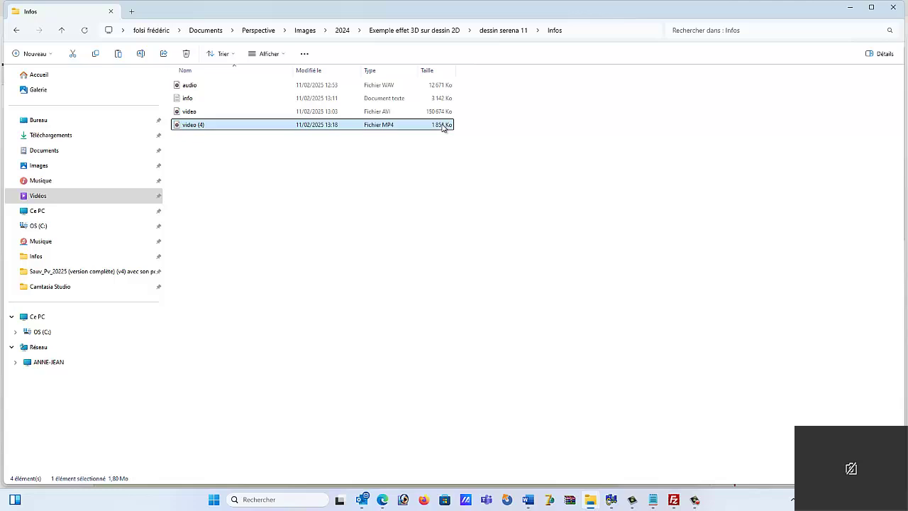
double_click(442, 126)
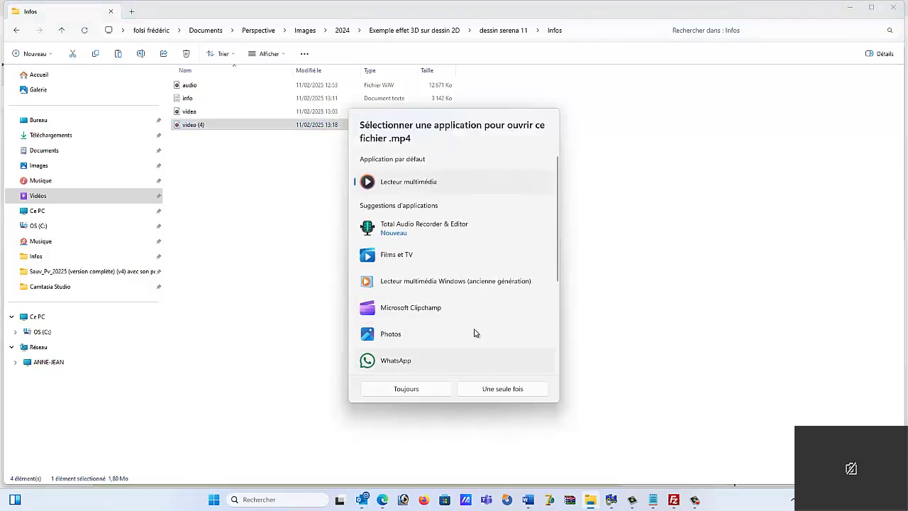
left_click(498, 390)
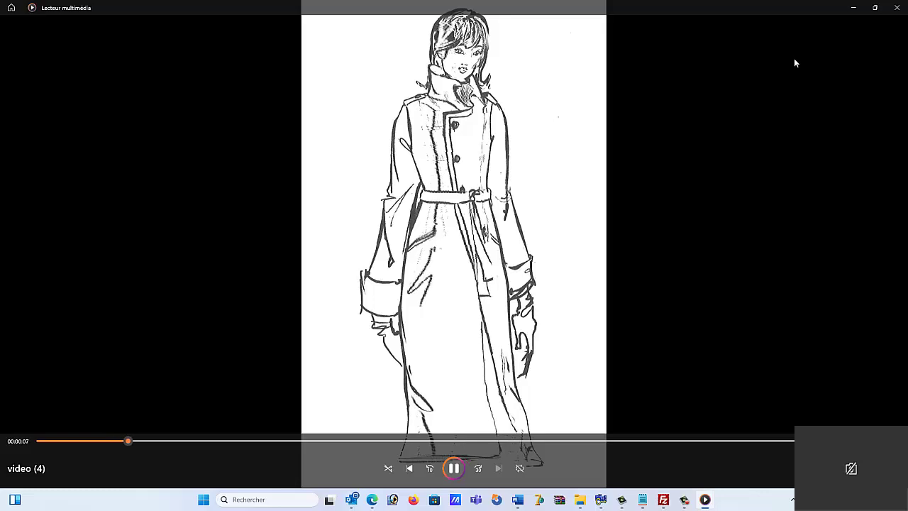
left_click(895, 8)
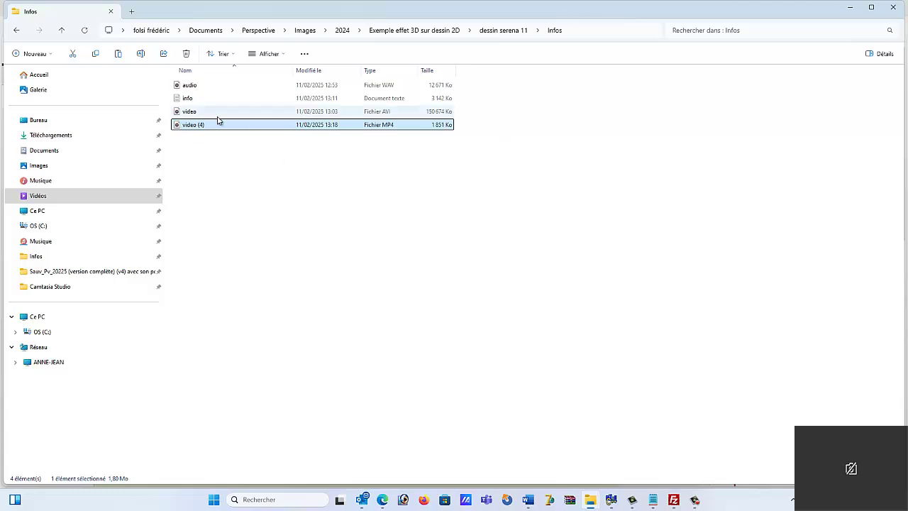
Play the original AVI file video for comparison and close the player
double_click(189, 112)
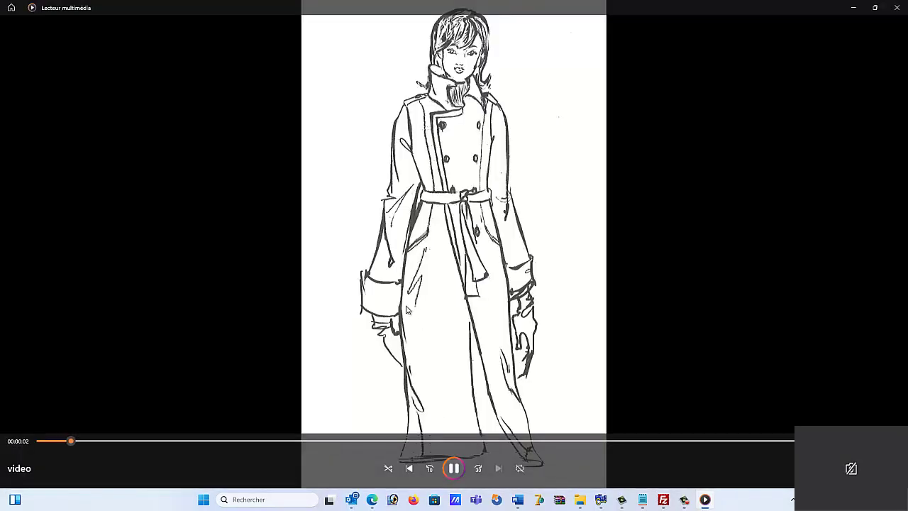
left_click(895, 9)
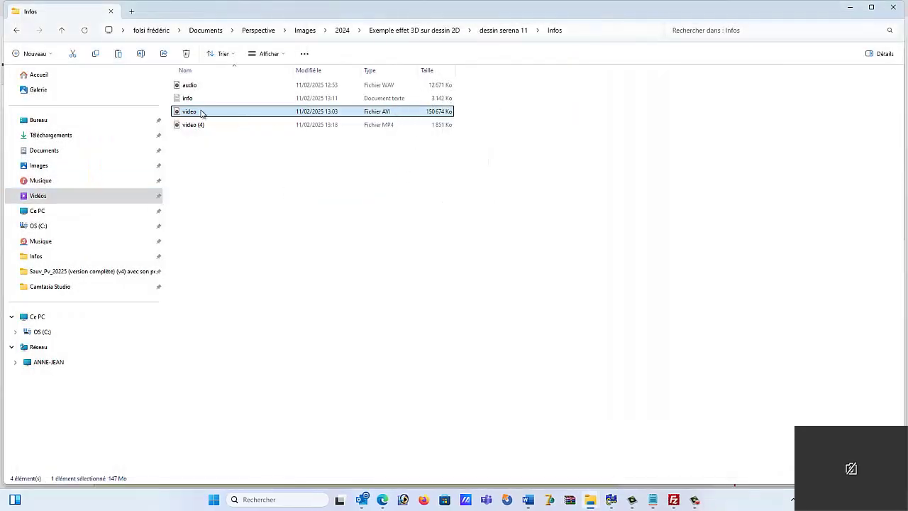
mouse_move(202, 112)
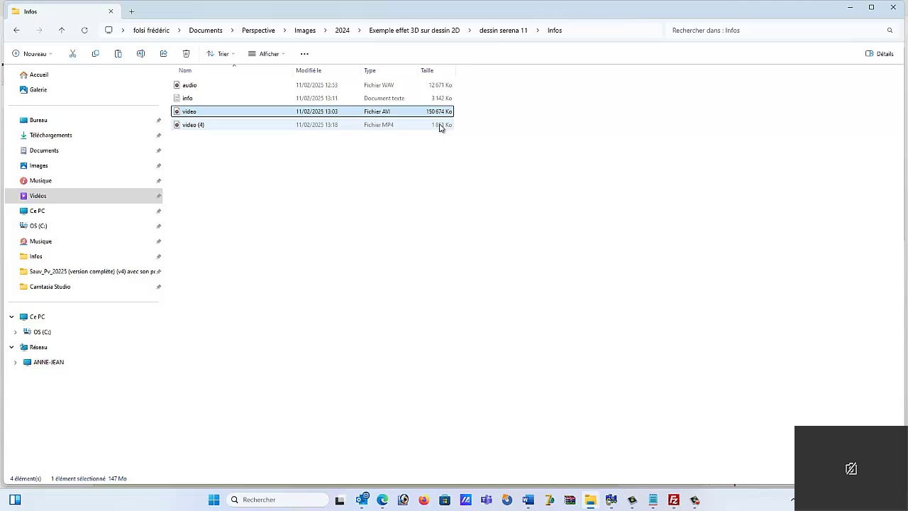
Create a new Outlook message and attach video (4).mp4 from the Infos folder
left_click(363, 499)
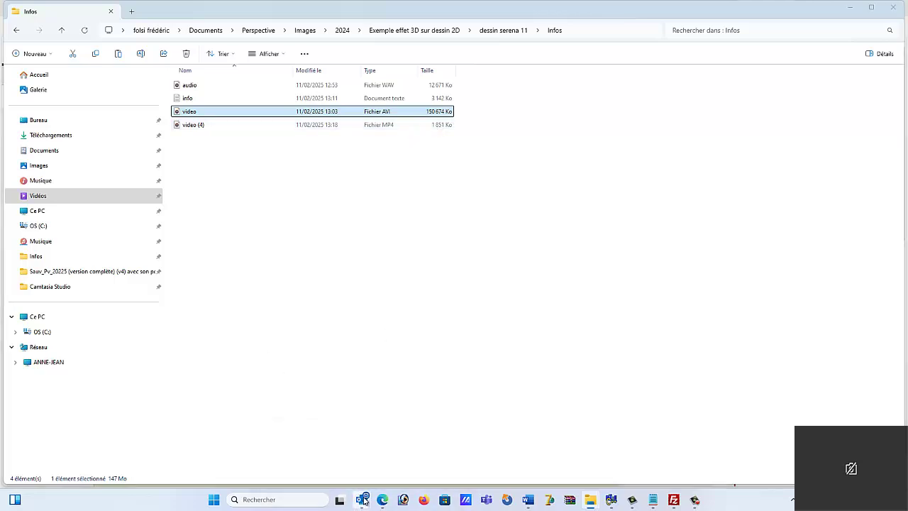
left_click(316, 460)
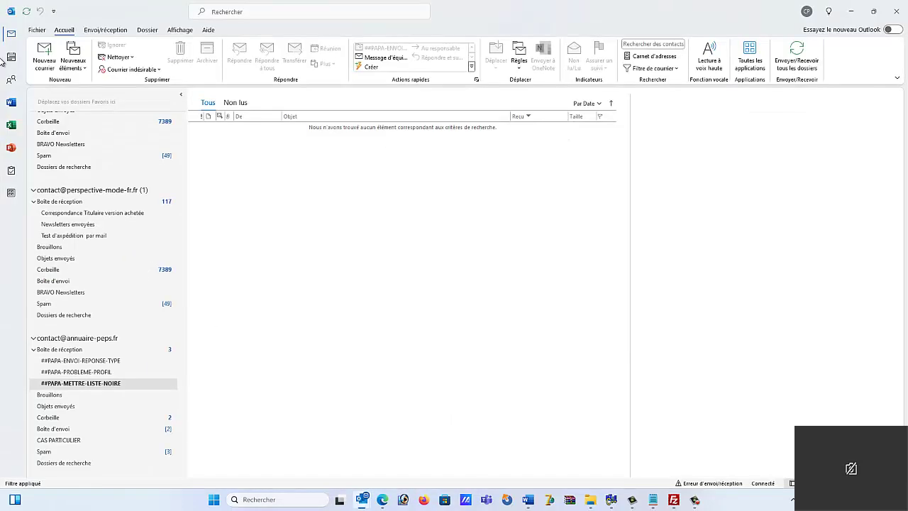
left_click(44, 53)
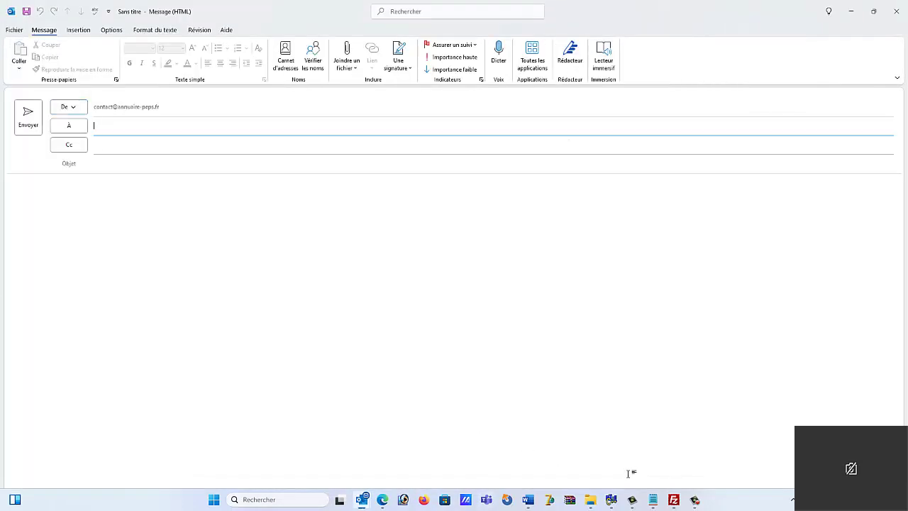
left_click(590, 499)
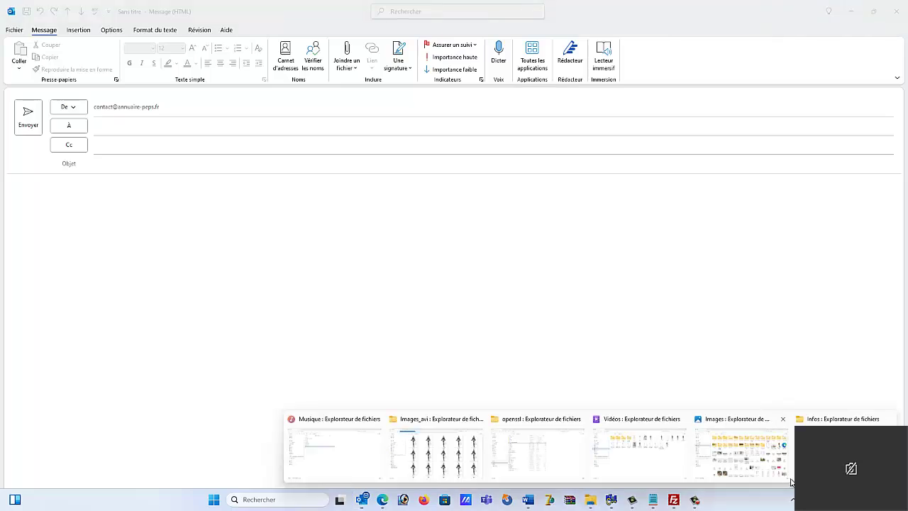
left_click(830, 420)
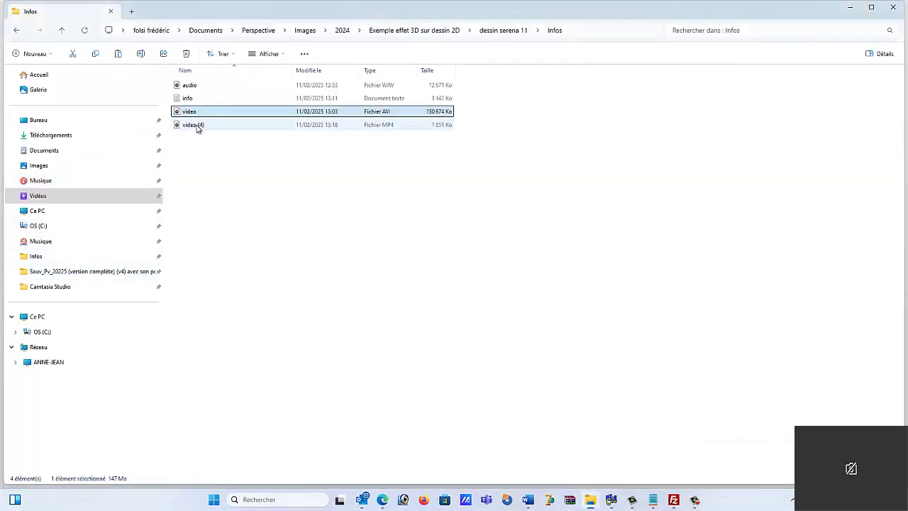
left_click_drag(197, 128, 252, 252)
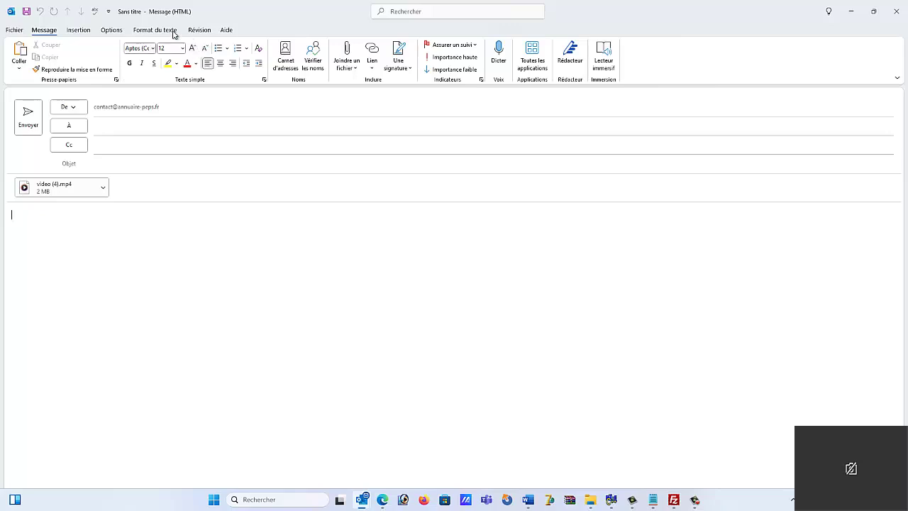
Start inserting a picture from this device into the message body and browse Documents > Perspective > Images, including its 2024 subfolder
left_click(74, 30)
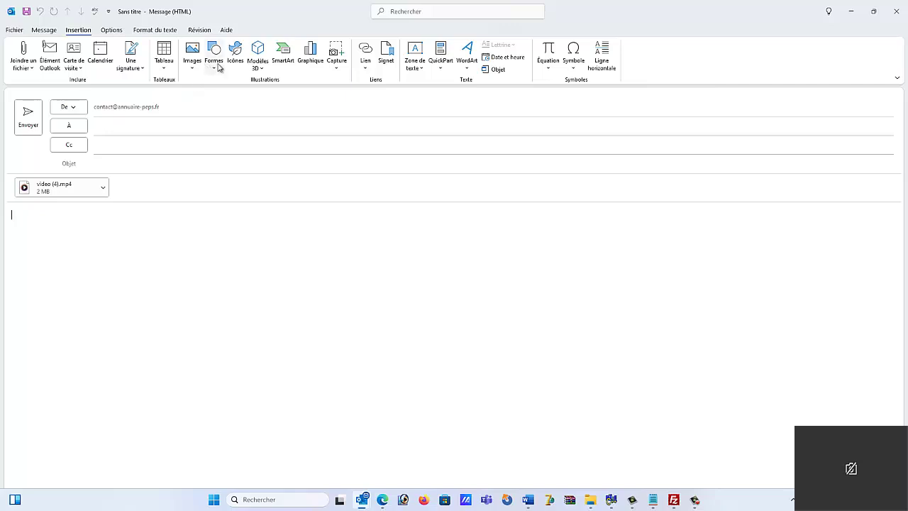
left_click(194, 60)
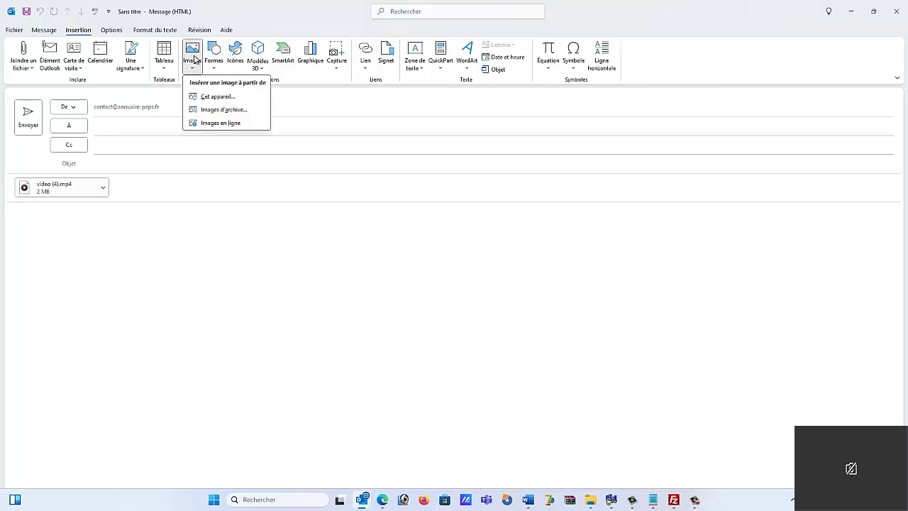
left_click(223, 96)
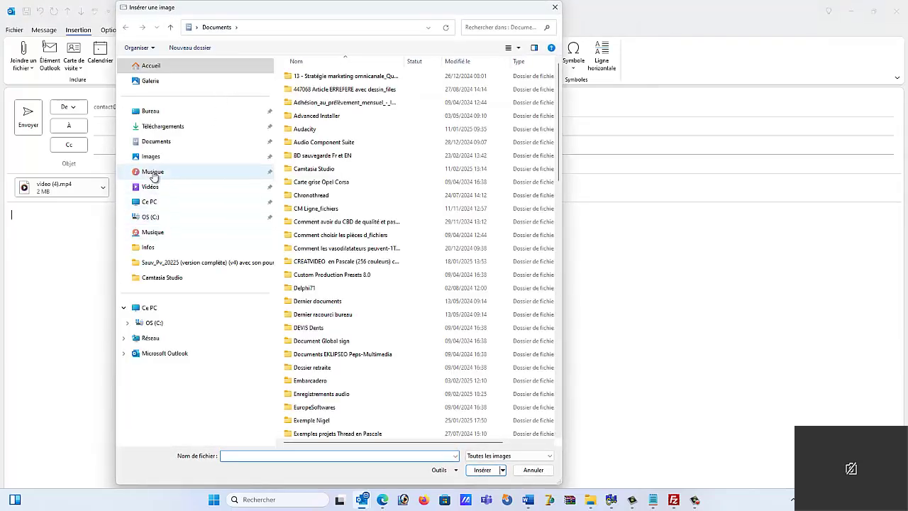
left_click(151, 144)
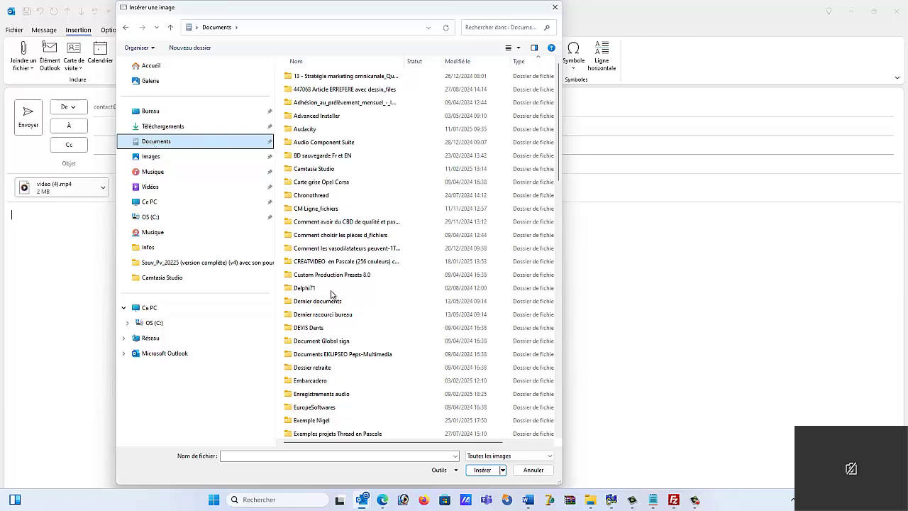
scroll(320, 266, "down", 15)
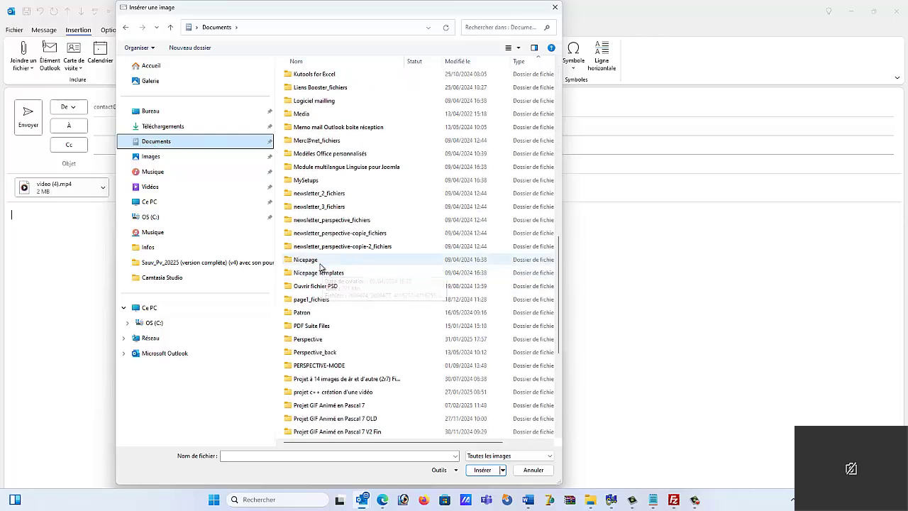
double_click(308, 339)
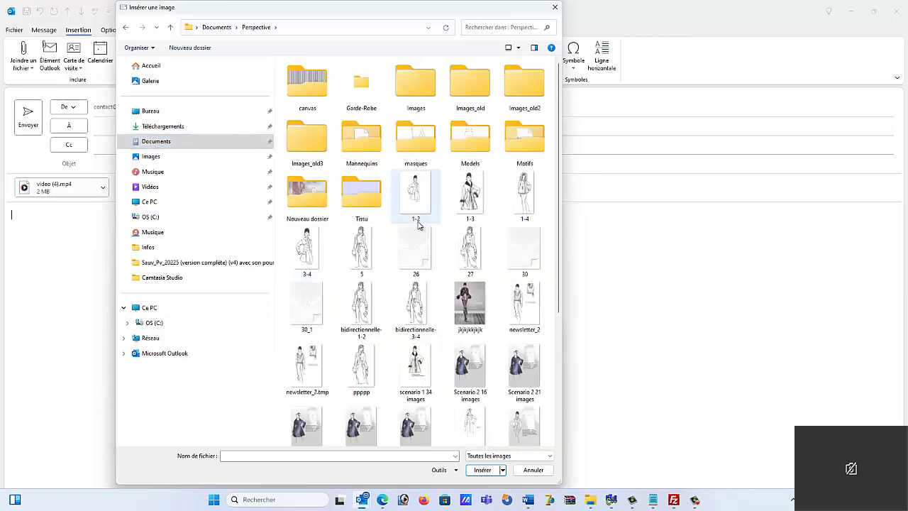
double_click(407, 92)
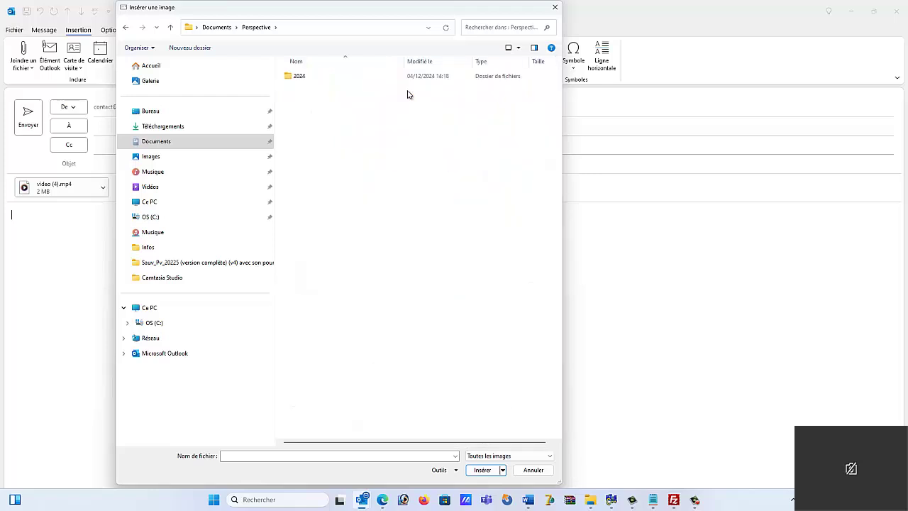
double_click(298, 76)
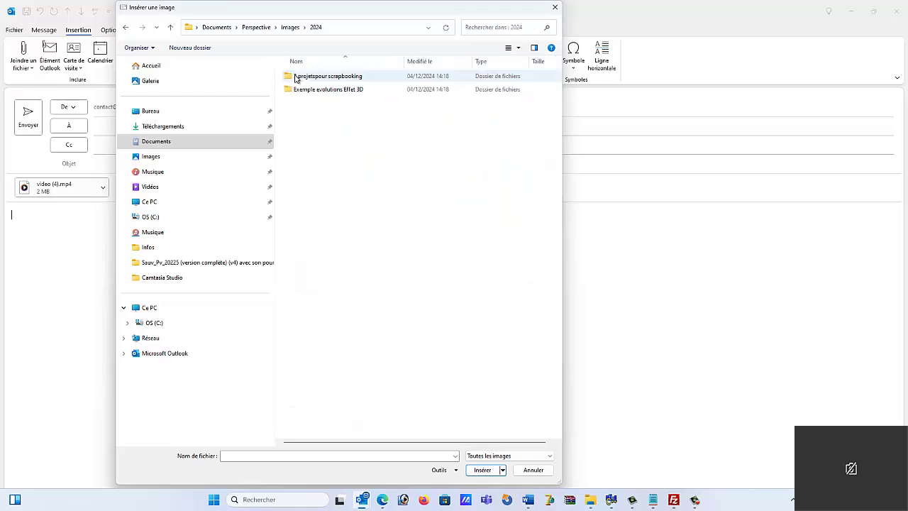
left_click(283, 28)
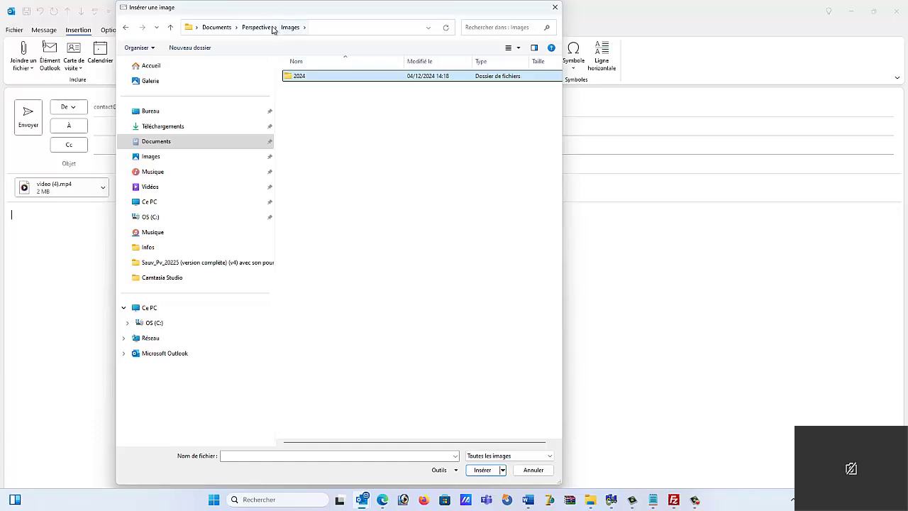
Switch the image dialog to the local Documents\Perspective\Images folder by removing OneDrive from the path
left_click(349, 24)
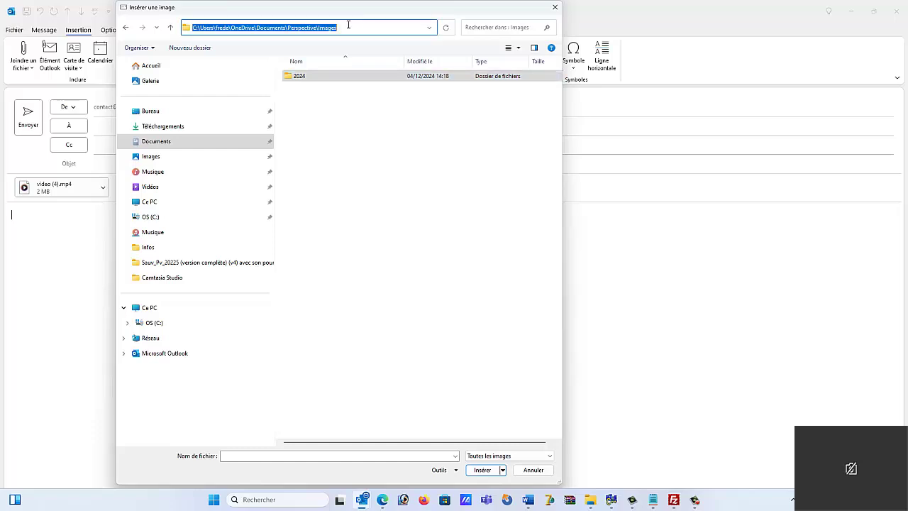
left_click(256, 29)
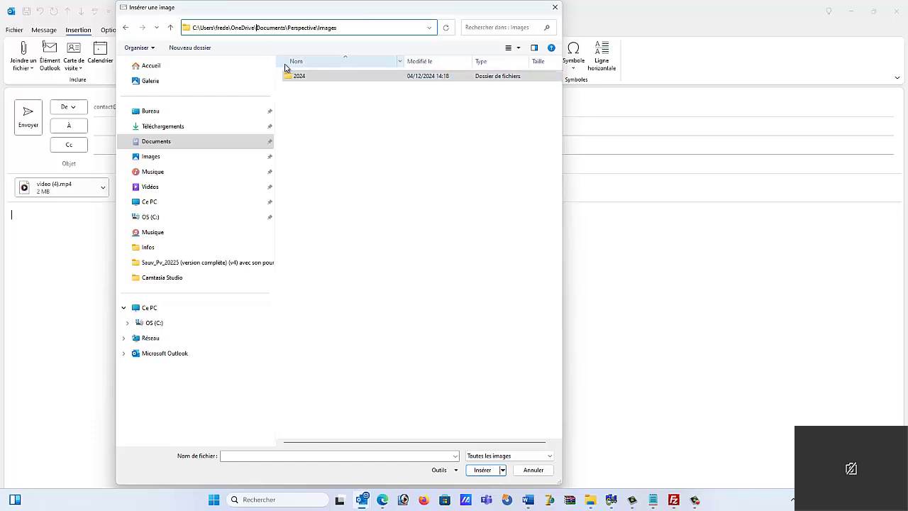
key("BackSpace")
key("BackSpace")
key("BackSpace")
key("BackSpace")
key("BackSpace")
key("BackSpace")
key("BackSpace")
key("BackSpace")
key("BackSpace")
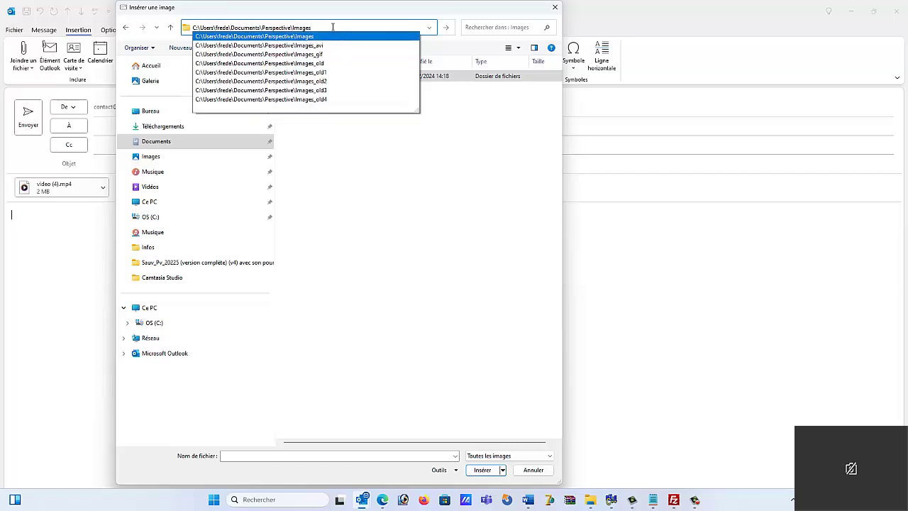
key("Return")
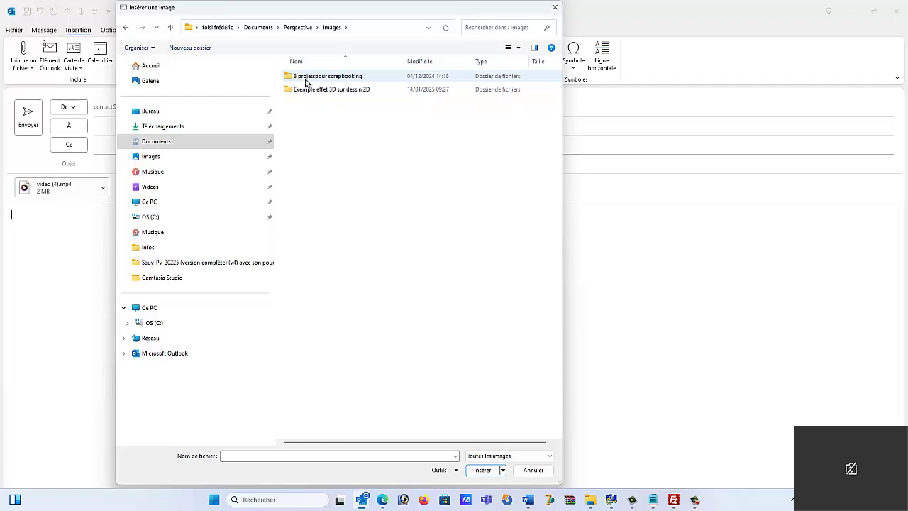
Try to insert video (4) as an image from Exemple effet 3D sur dessin 2D\dessin serena 11\Infos, with all file types shown
double_click(336, 93)
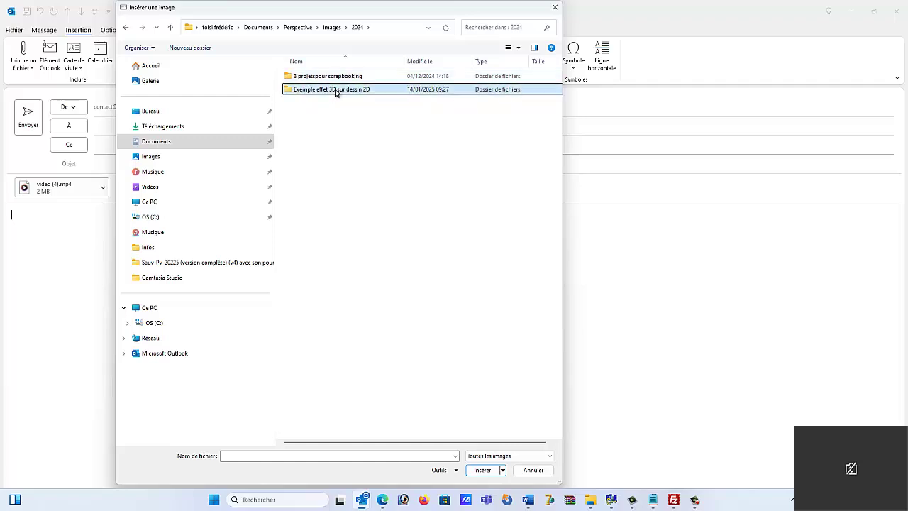
left_click(313, 82)
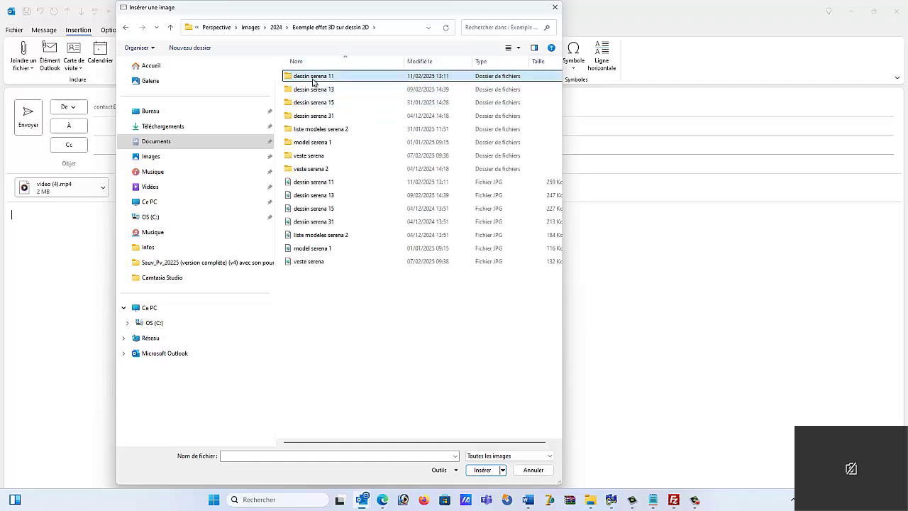
double_click(313, 82)
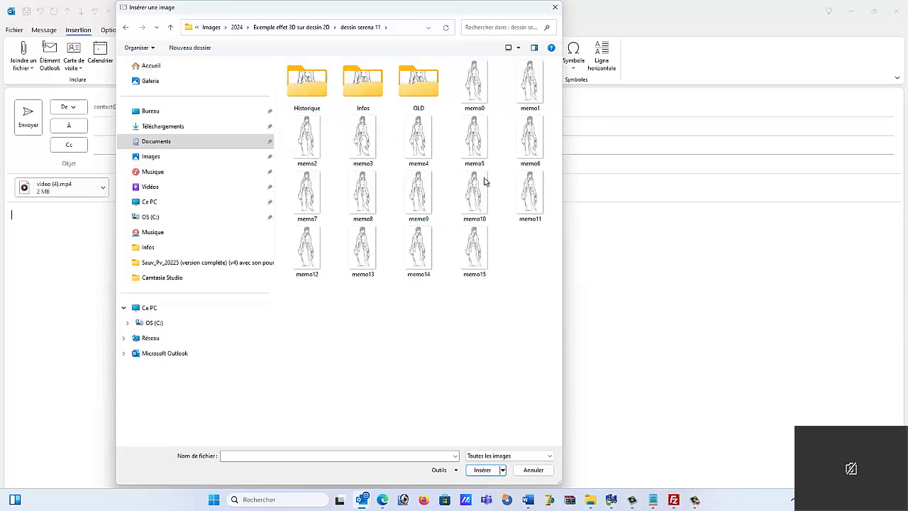
double_click(366, 90)
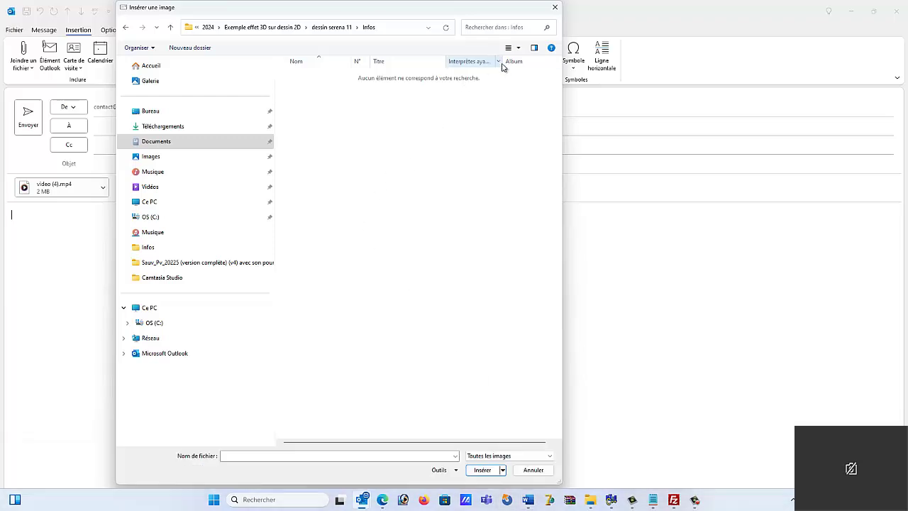
left_click(519, 456)
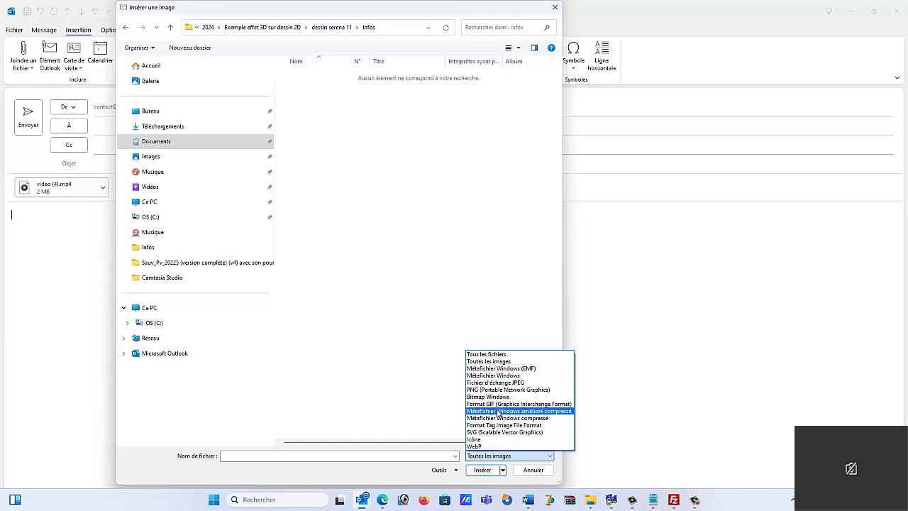
left_click(486, 354)
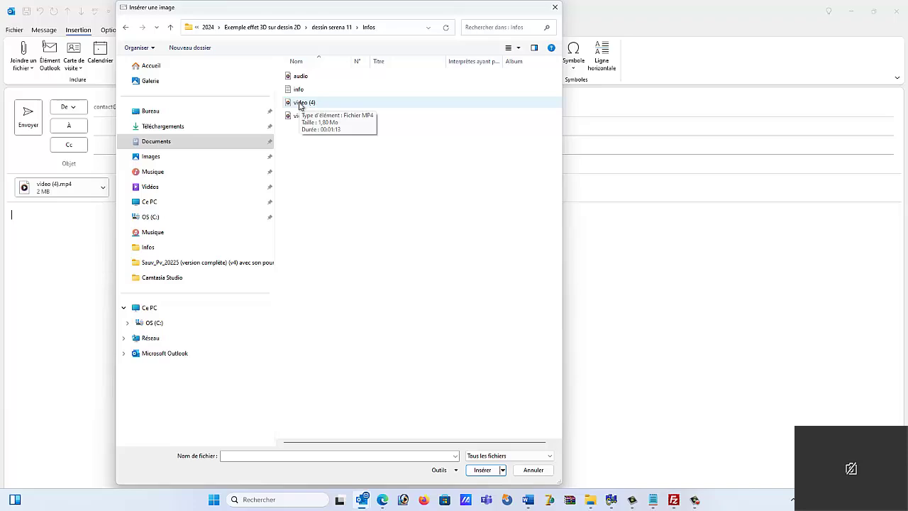
double_click(299, 104)
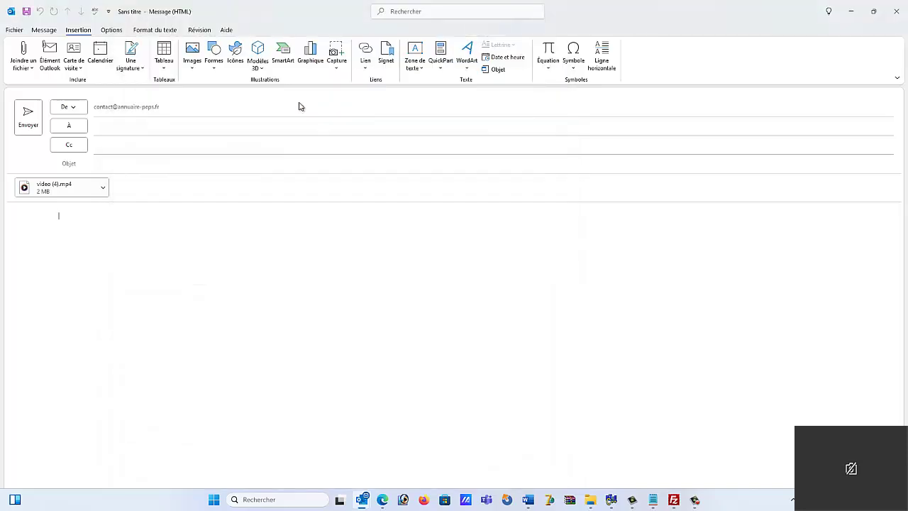
Delete the image placeholder from the message body
left_click(324, 315)
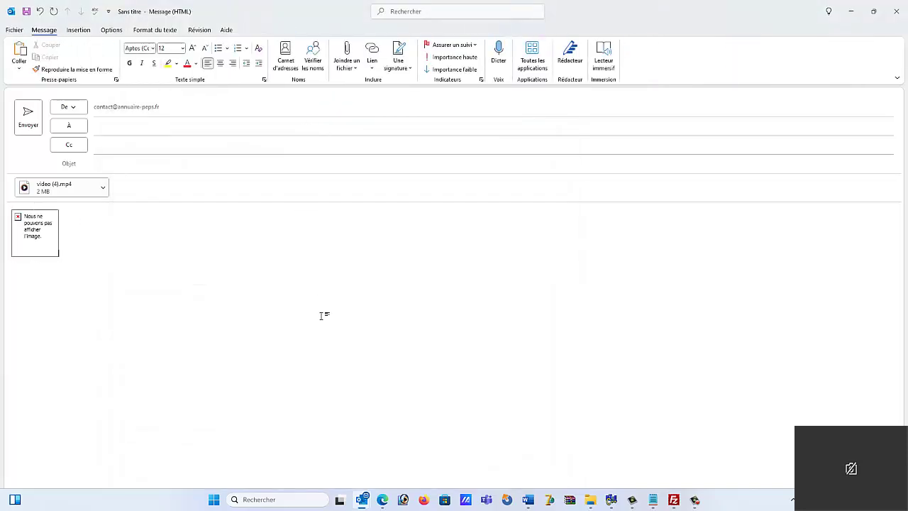
left_click(32, 243)
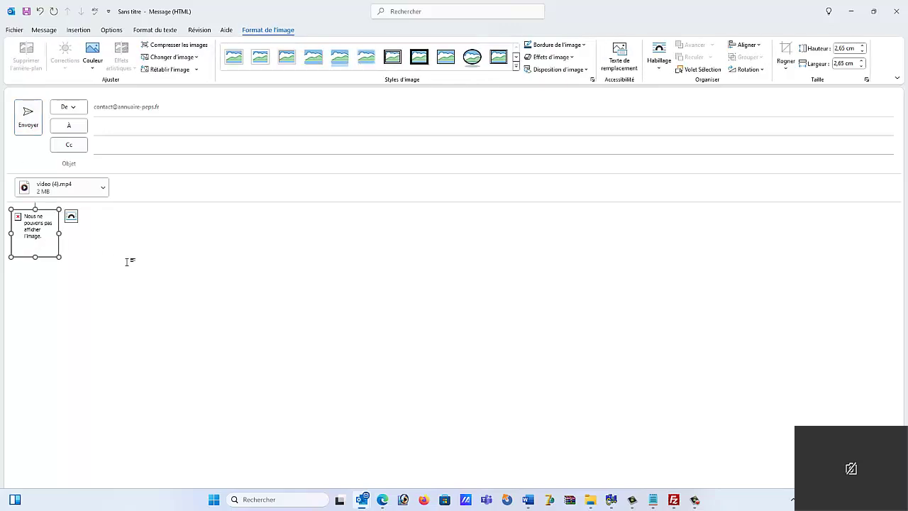
key("Delete")
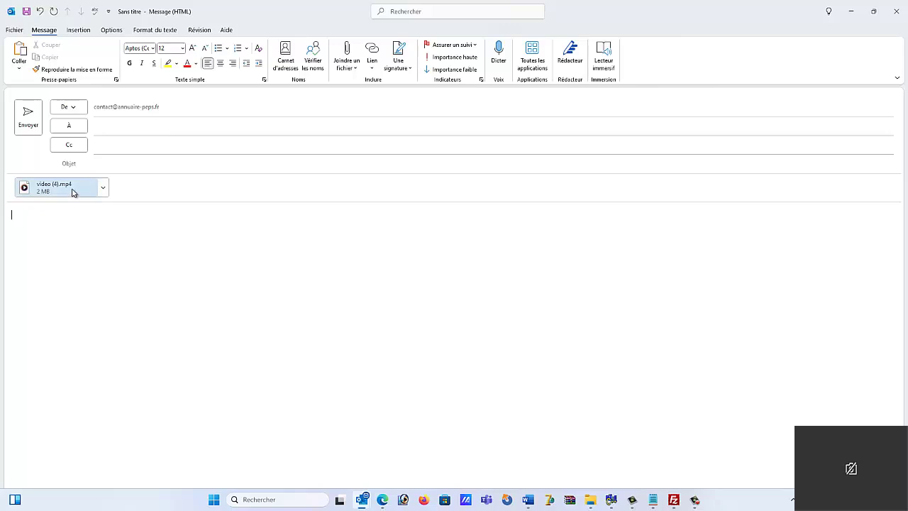
left_click(121, 226)
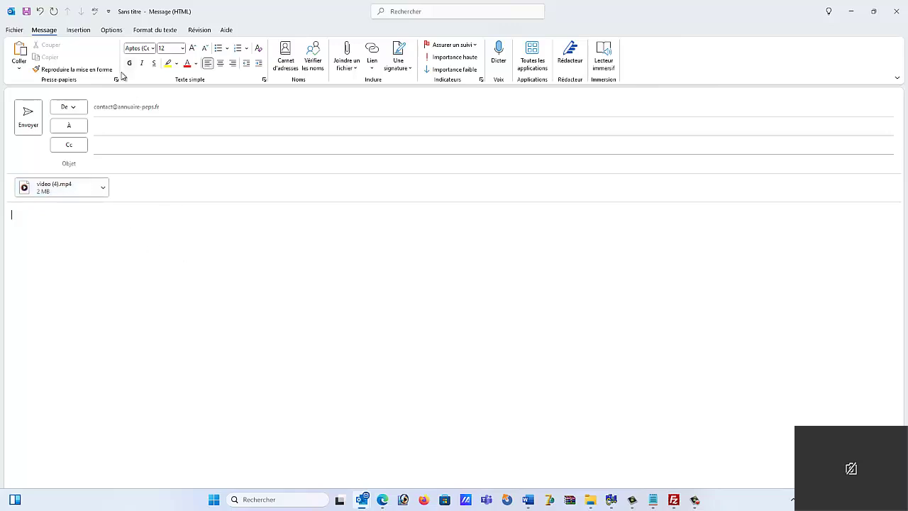
Insert the GIF image eeee from the Vidéos folder on this device into the message body
left_click(77, 29)
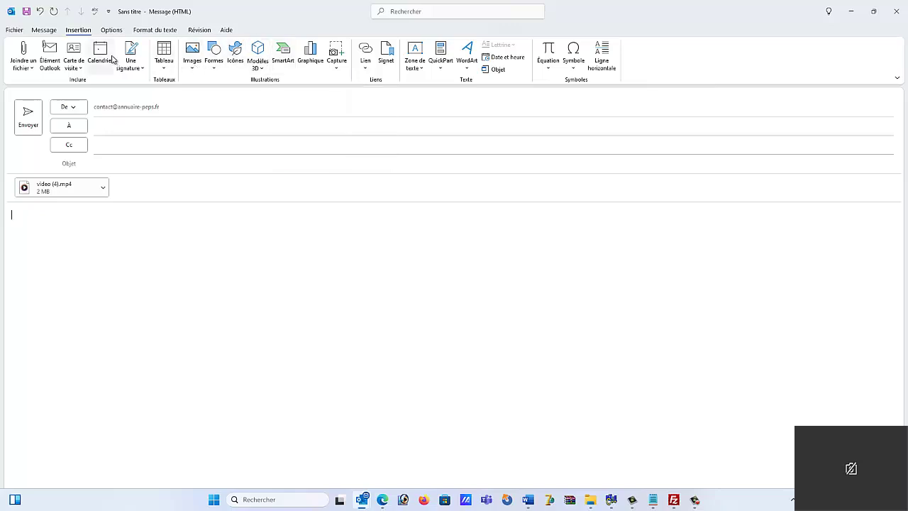
left_click(194, 61)
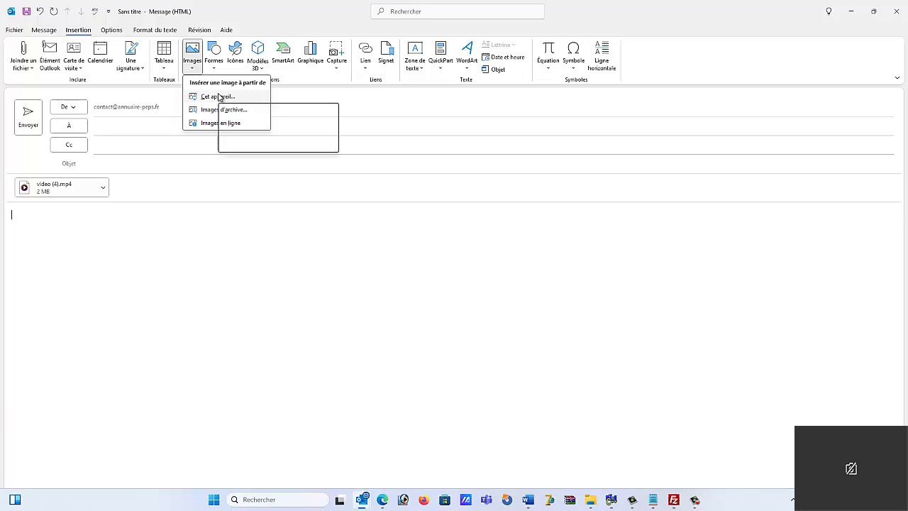
left_click(216, 97)
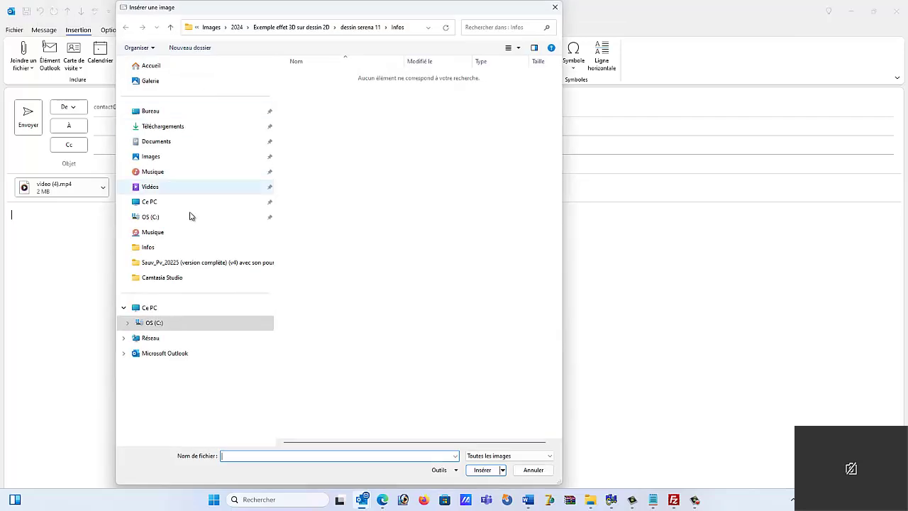
left_click(153, 189)
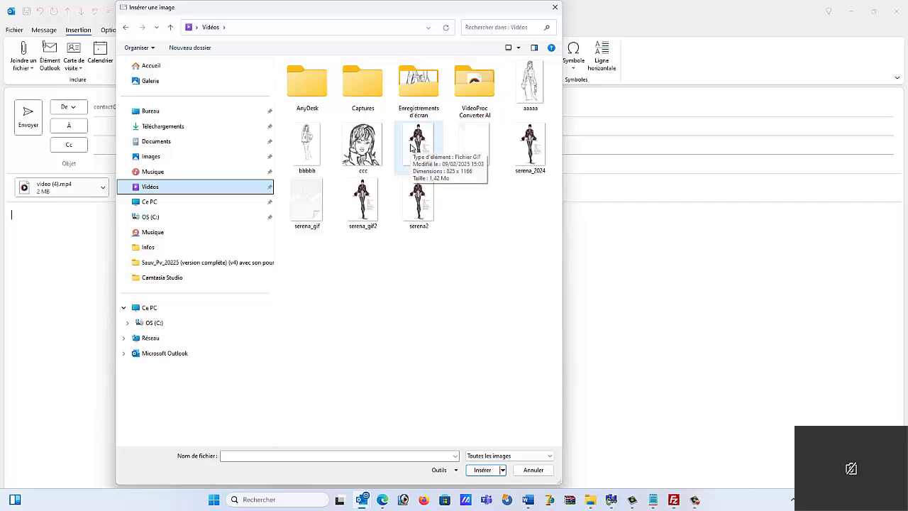
double_click(411, 146)
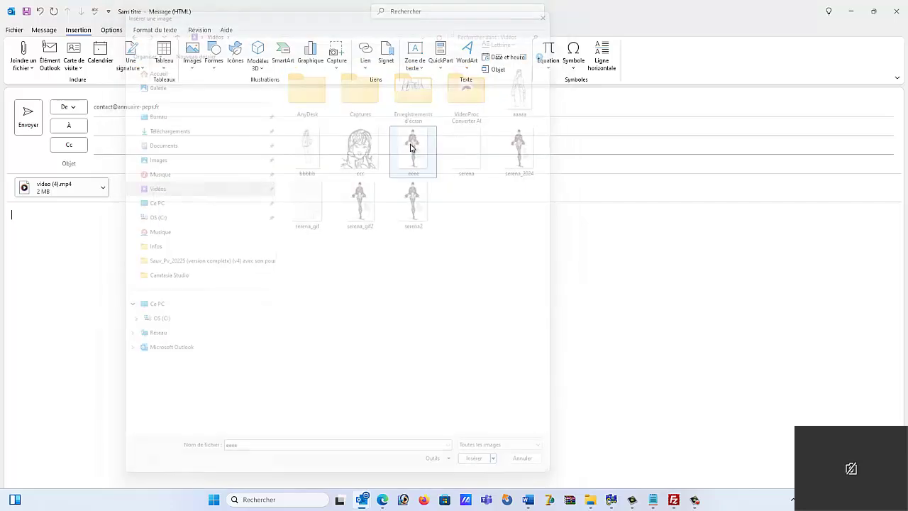
left_click(555, 339)
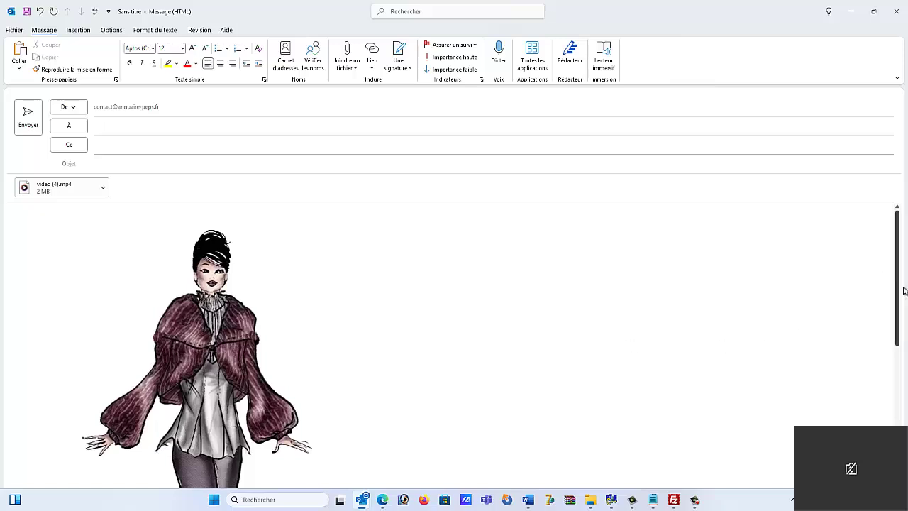
left_click_drag(899, 300, 872, 286)
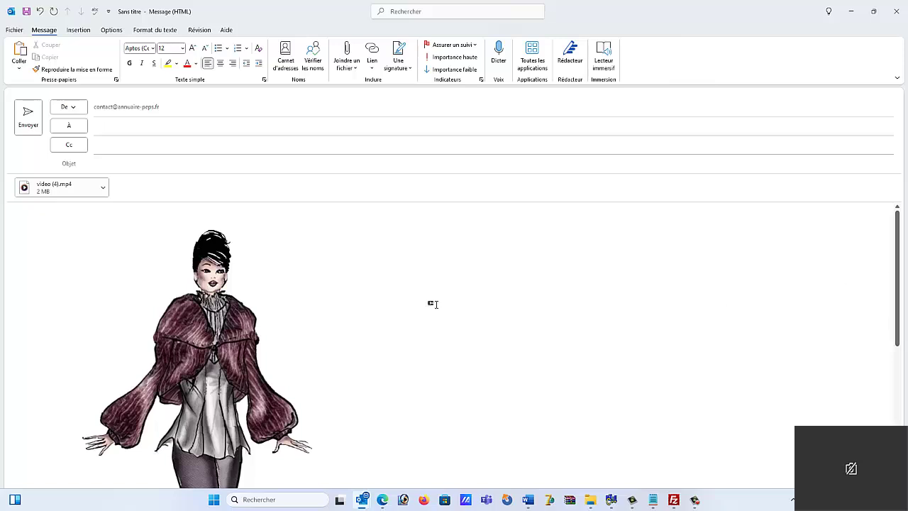
Play the attached video (4).mp4 from the message and close the player
mouse_move(234, 287)
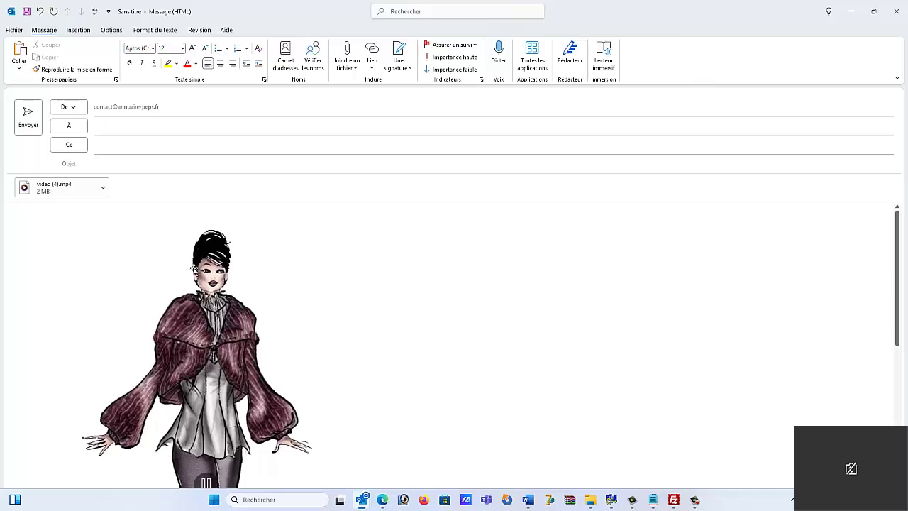
left_click(51, 191)
double_click(49, 188)
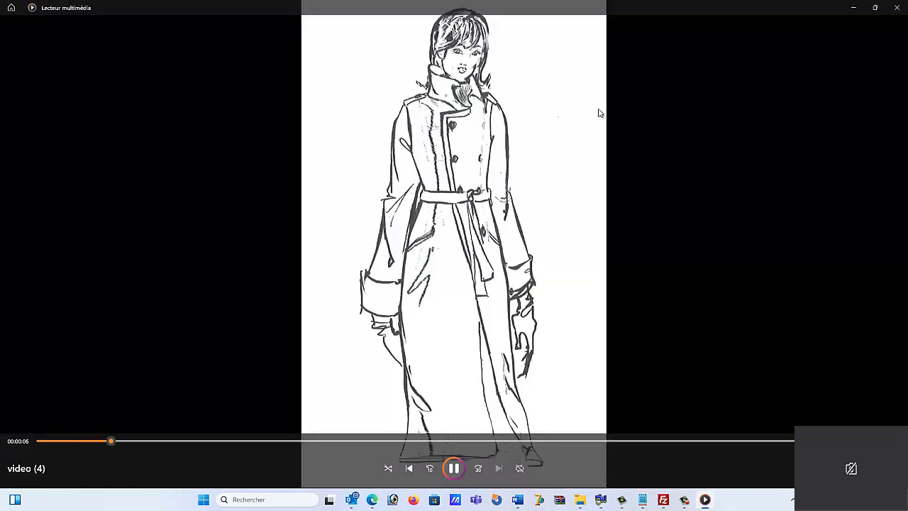
left_click(896, 7)
mouse_move(266, 309)
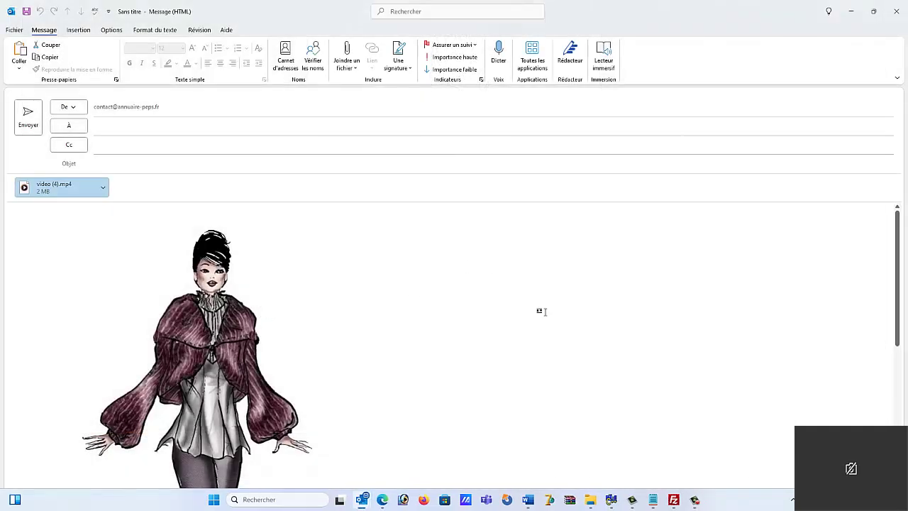
mouse_move(218, 323)
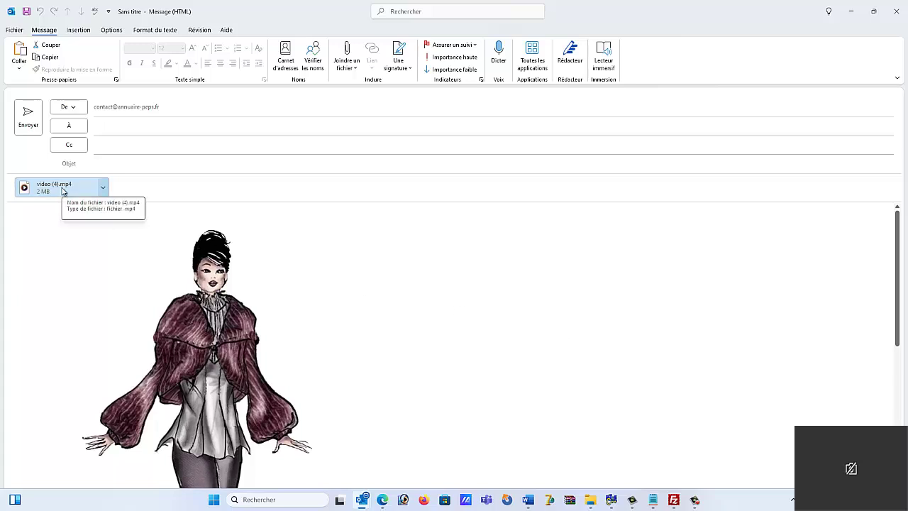
Check the AVI and MP4 videos in the Infos folder, and return to the untitled message to examine its video (4).mp4 attachment
left_click(851, 12)
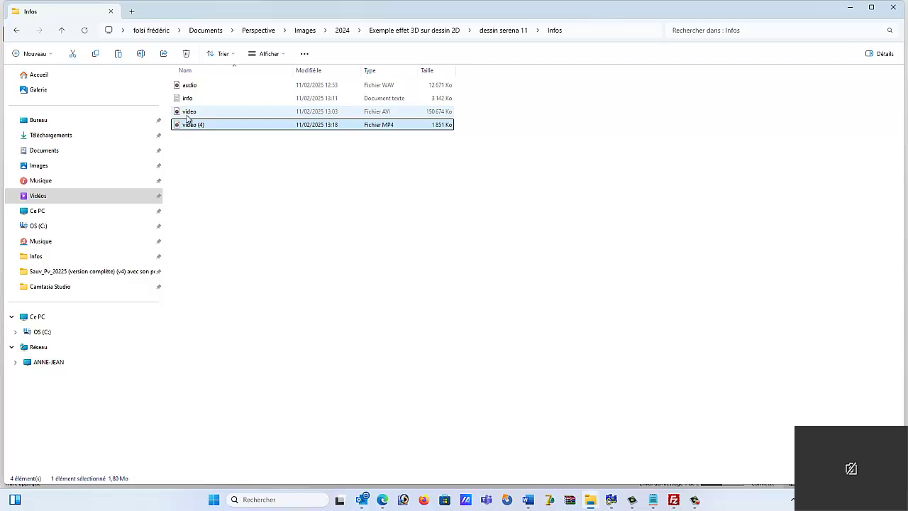
mouse_move(189, 117)
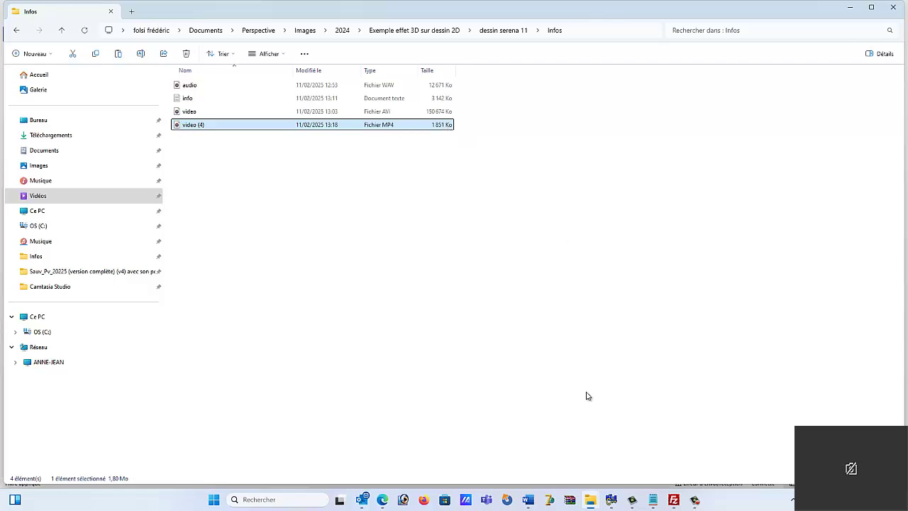
mouse_move(361, 501)
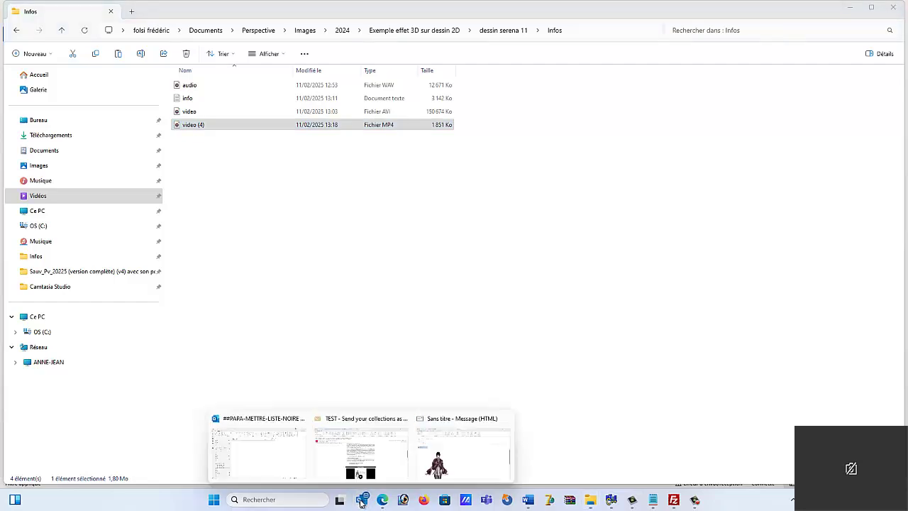
left_click(463, 451)
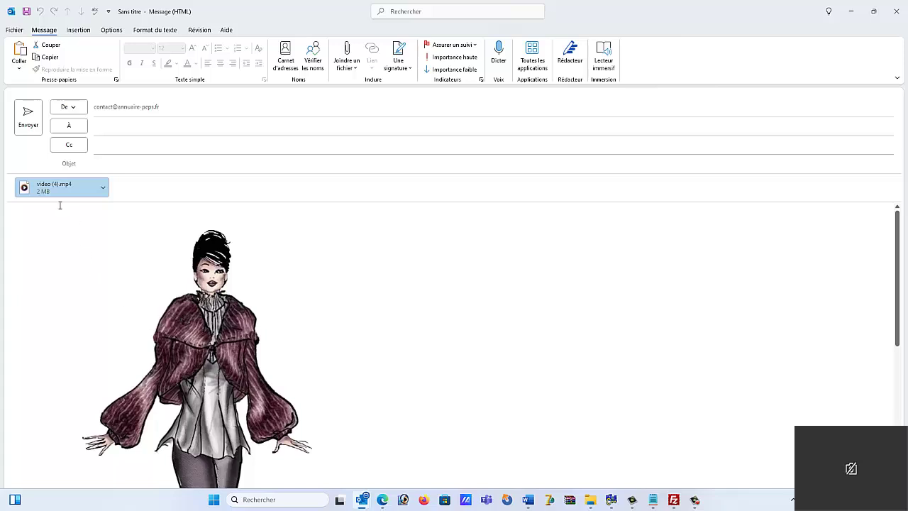
left_click(78, 191)
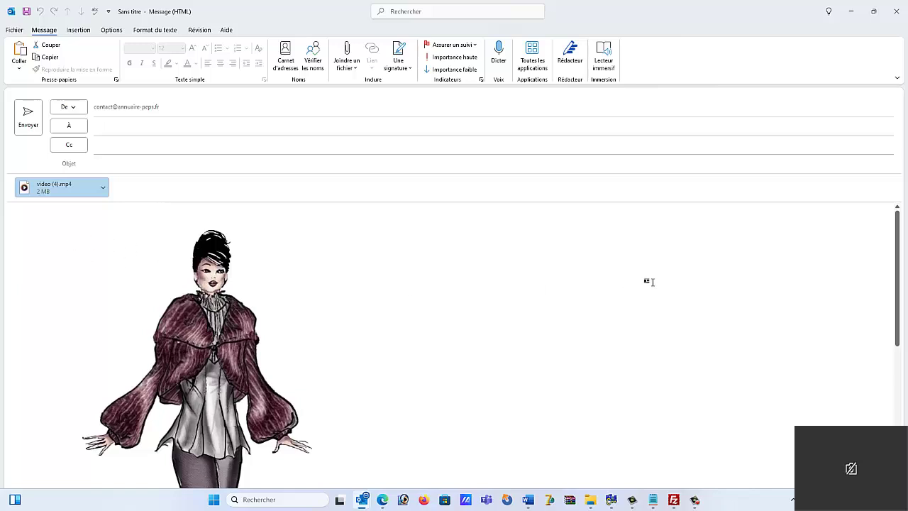
Minimise the message and compare the file size of video (4) with the original AVI video in the Infos folder
left_click(853, 12)
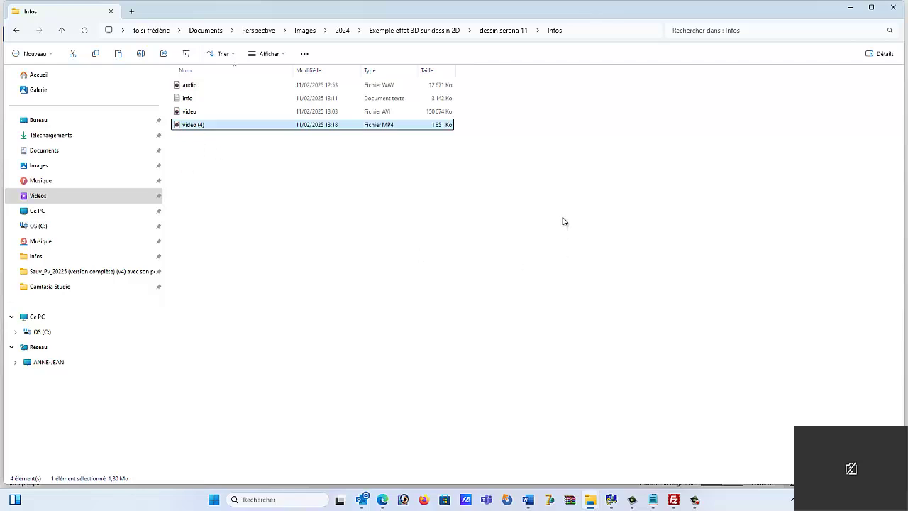
left_click(696, 500)
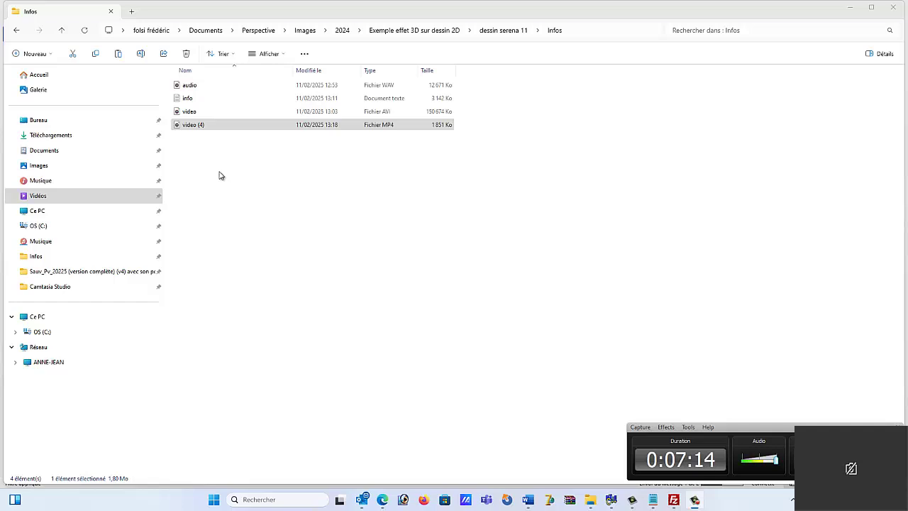
left_click(446, 125)
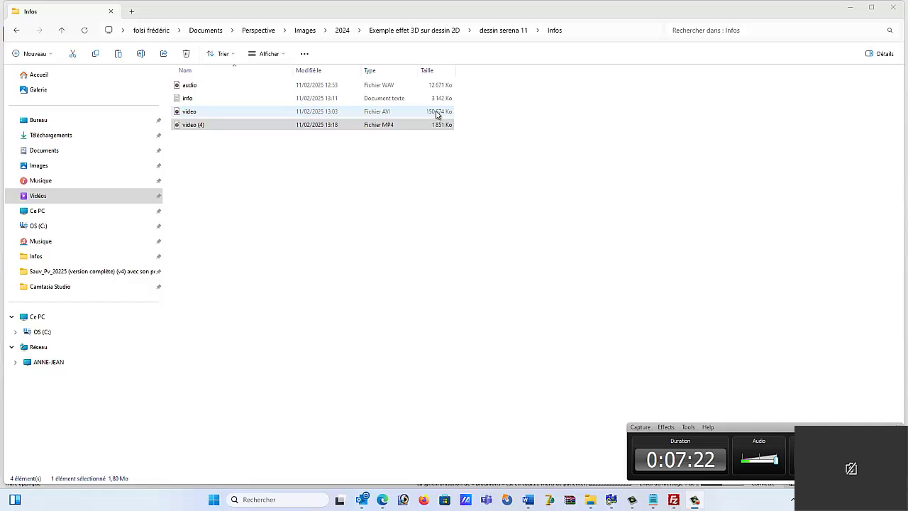
left_click(440, 126)
left_click(223, 126)
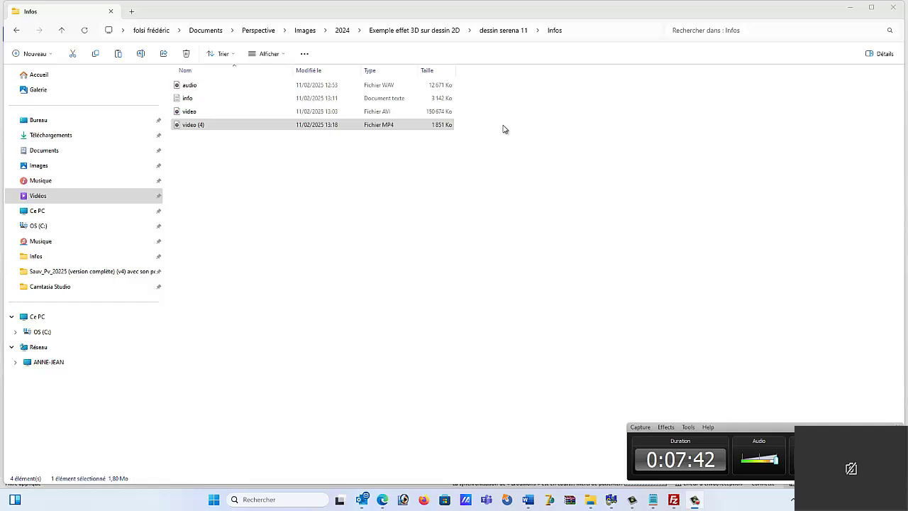
left_click(229, 128)
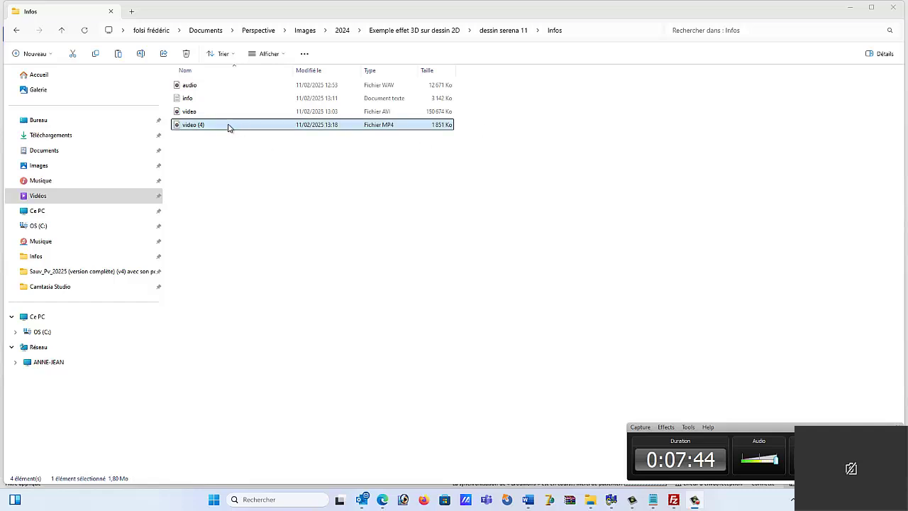